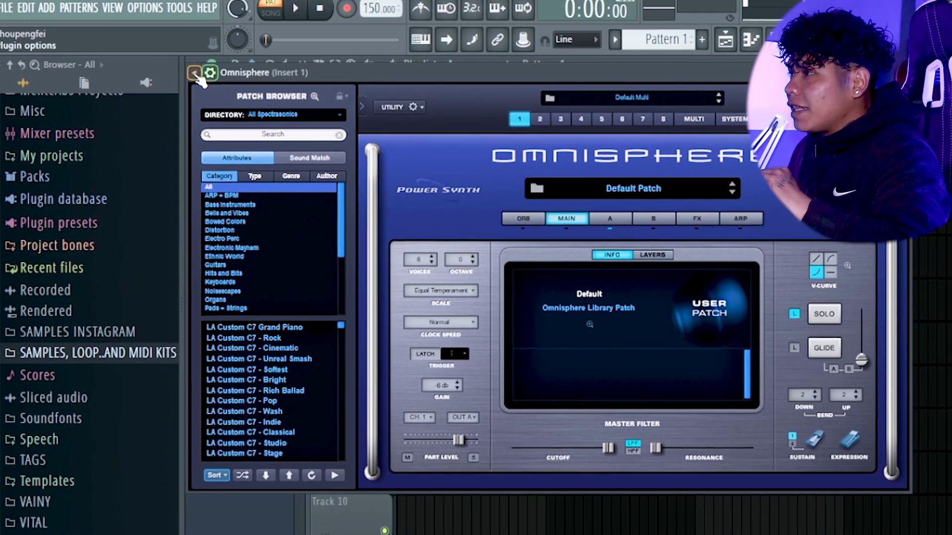
Step: Set the Omnisphere plugin window to detached
{"action": "left_click", "coordinate": [195, 72]}
{"action": "left_click", "coordinate": [589, 79]}
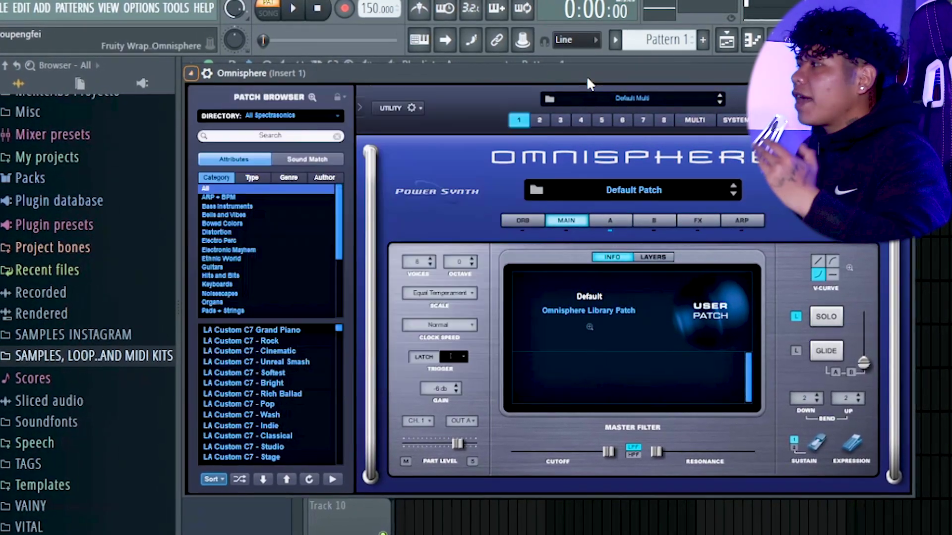
{"action": "left_click", "coordinate": [191, 73]}
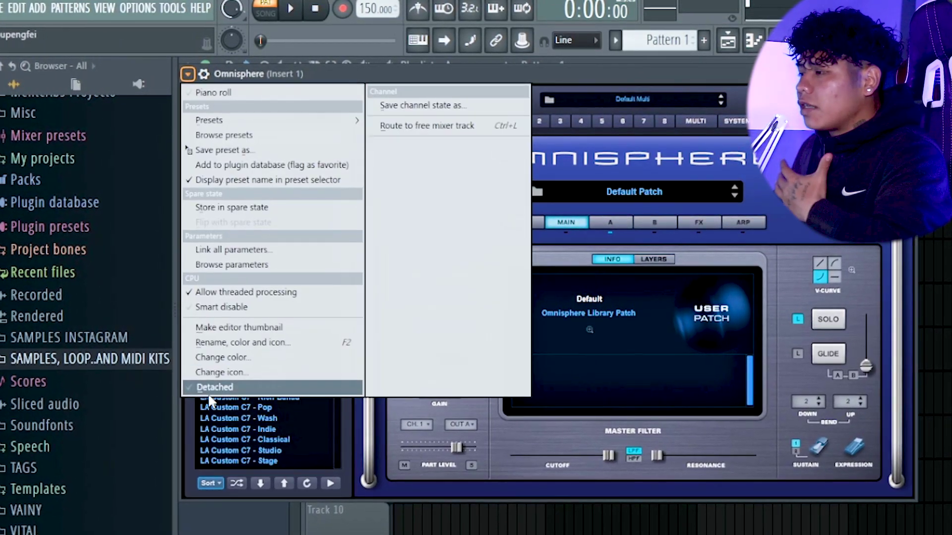
{"action": "left_click", "coordinate": [208, 389]}
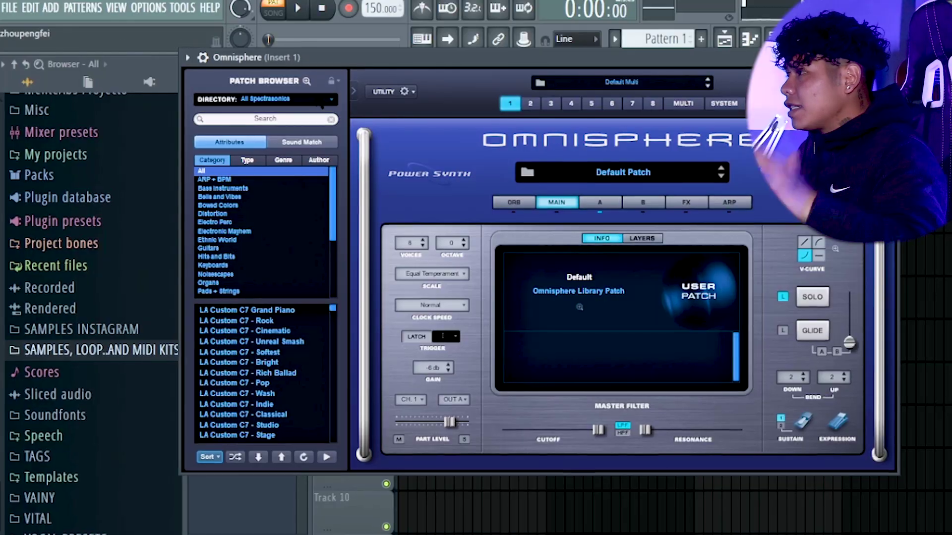
Step: Switch Omnisphere's directory to the Countach - Godspeed bank and load its Bells - Basin patch
{"action": "left_click", "coordinate": [288, 99]}
{"action": "mouse_move", "coordinate": [302, 272]}
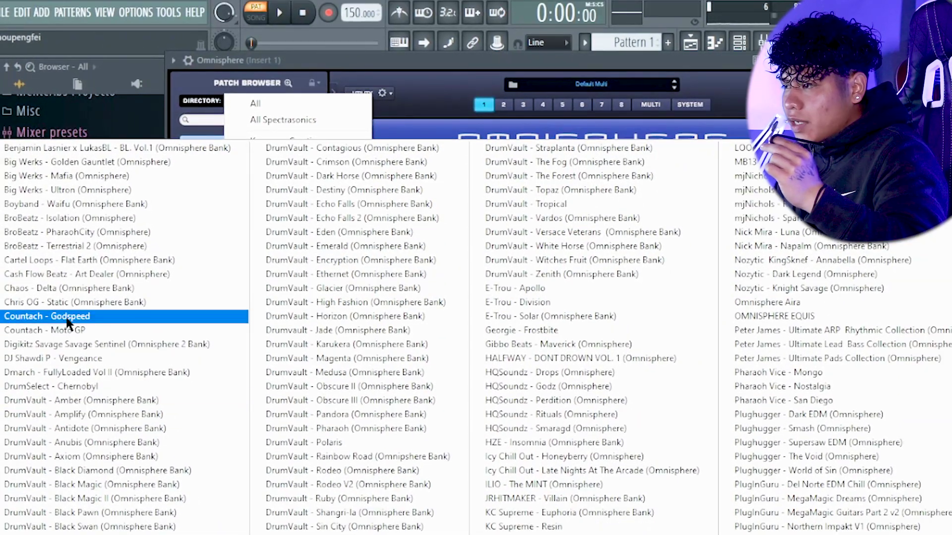
{"action": "left_click", "coordinate": [68, 317]}
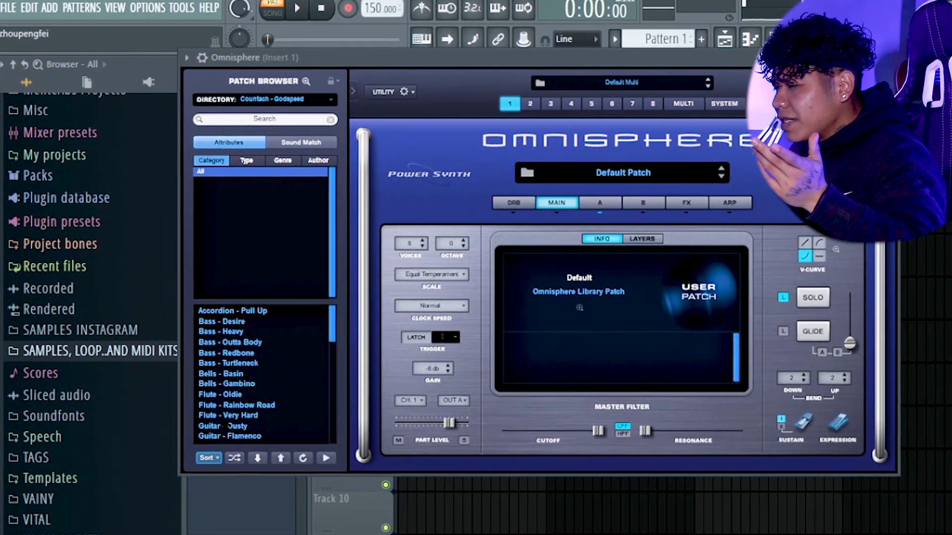
{"action": "left_click", "coordinate": [221, 374]}
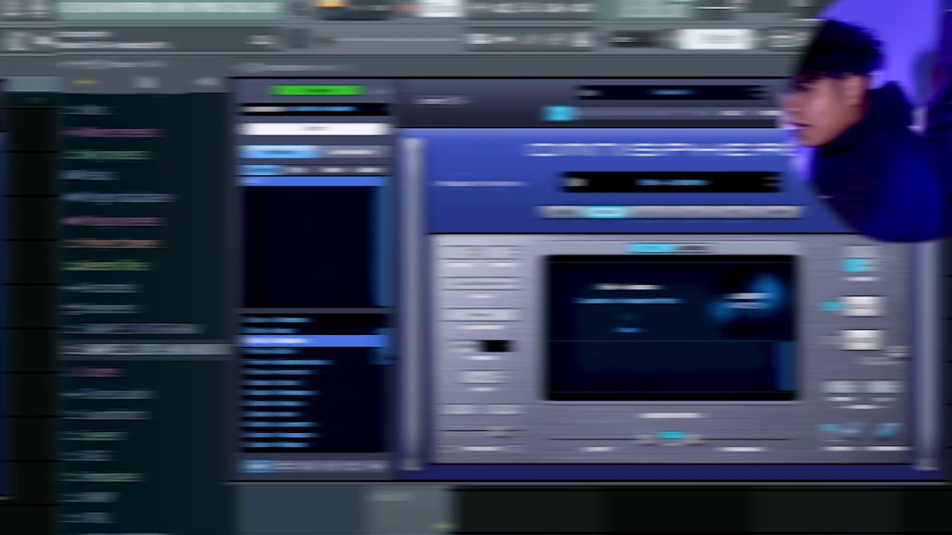
{"action": "left_click_drag", "start_coordinate": [326, 346], "coordinate": [325, 354]}
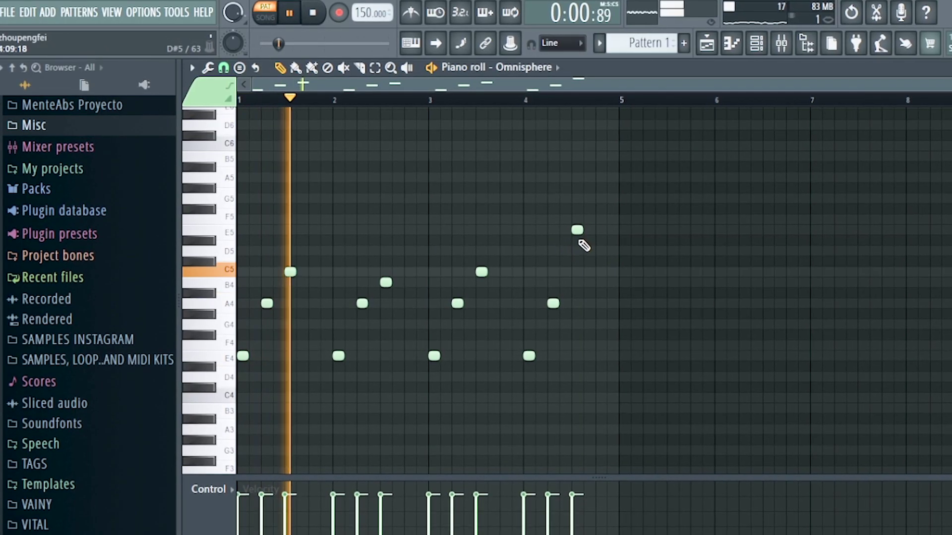
Step: Replace the last E5 note in bar 4 of the melody with a D5 note
{"action": "left_click", "coordinate": [579, 251]}
{"action": "right_click", "coordinate": [579, 230]}
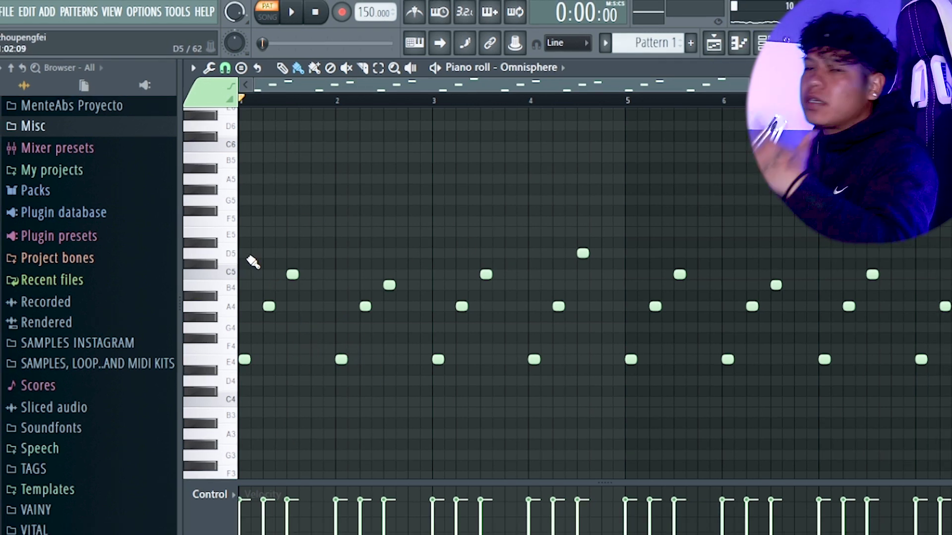
{"action": "scroll", "coordinate": [333, 98], "scroll_direction": "down", "scroll_amount": 3}
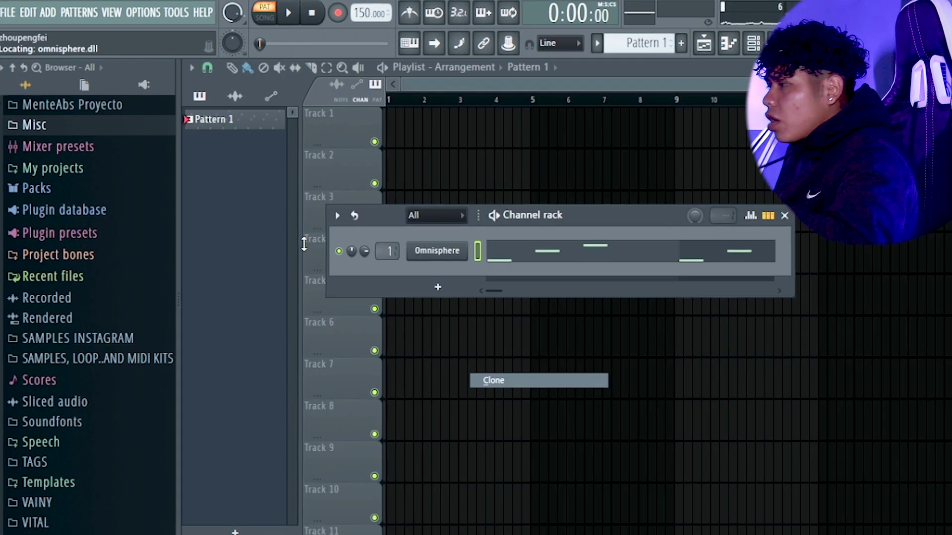
Step: In the cloned Omnisphere channel, switch to the DrumVault - Amber bank and audition its Arp - Flex and Arp - Fly patches
{"action": "left_click", "coordinate": [454, 253]}
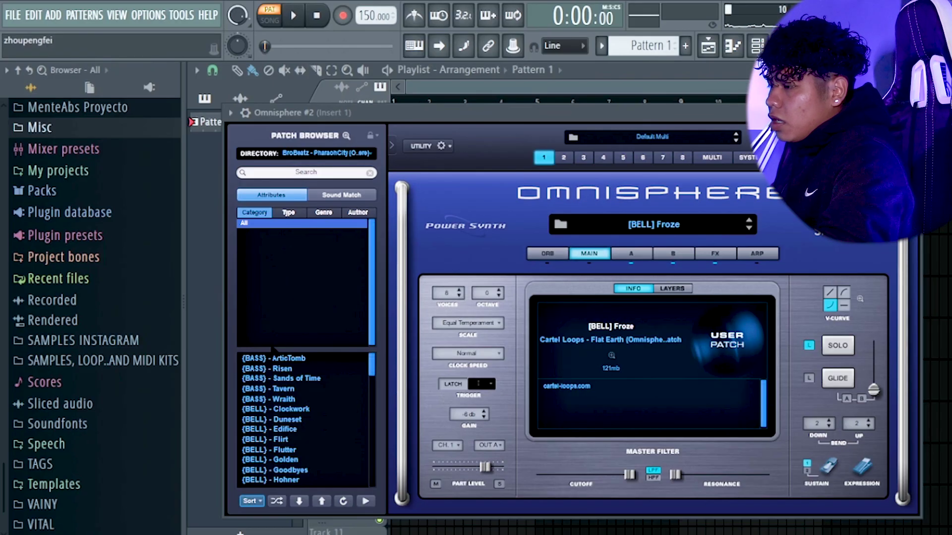
{"action": "left_click", "coordinate": [347, 153]}
{"action": "mouse_move", "coordinate": [364, 309]}
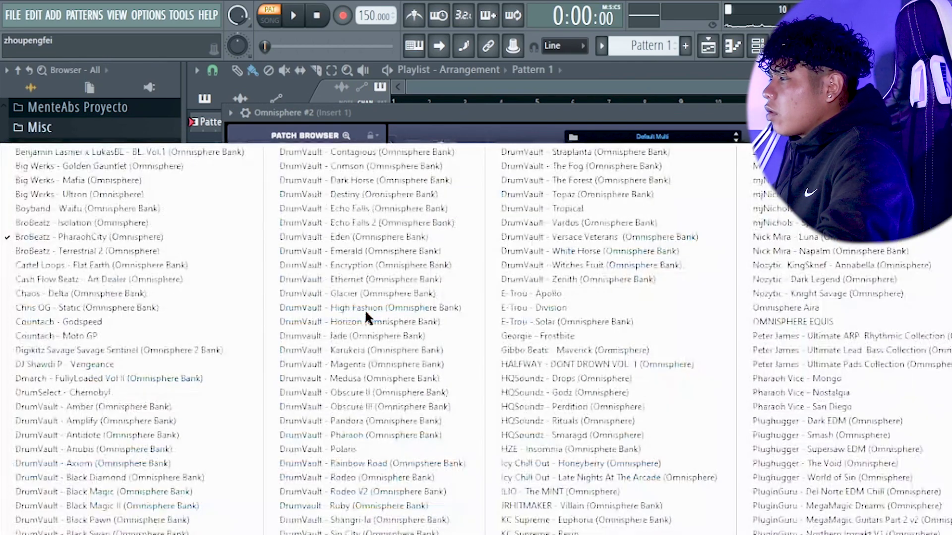
{"action": "left_click", "coordinate": [381, 194]}
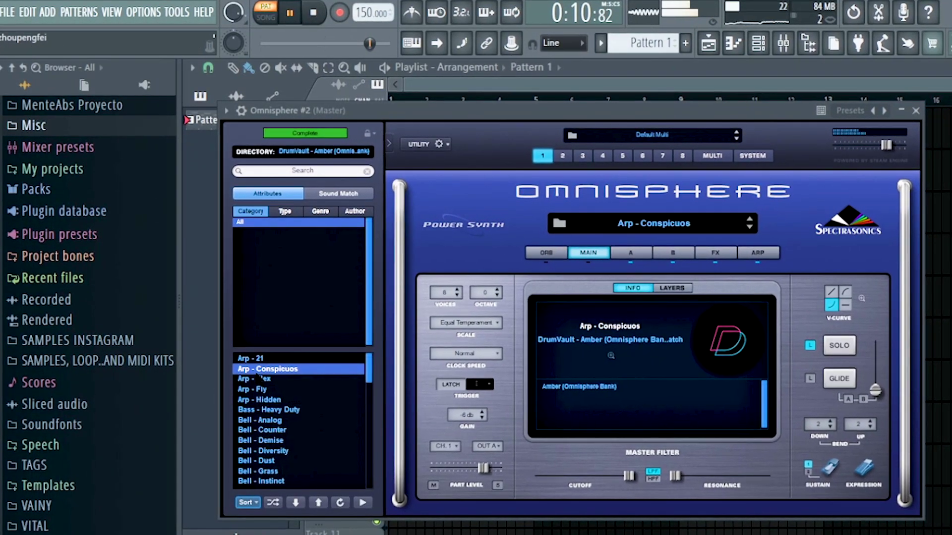
{"action": "left_click", "coordinate": [255, 377]}
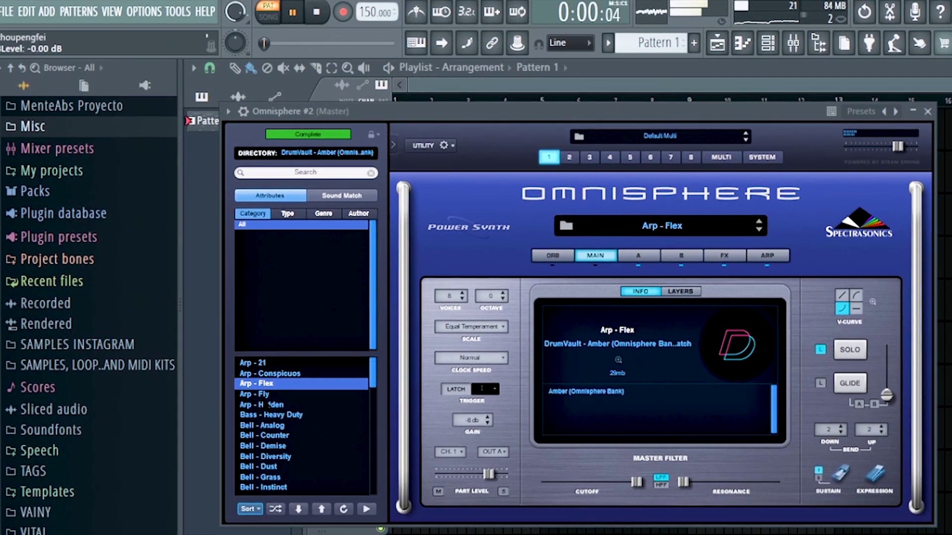
{"action": "left_click", "coordinate": [255, 392]}
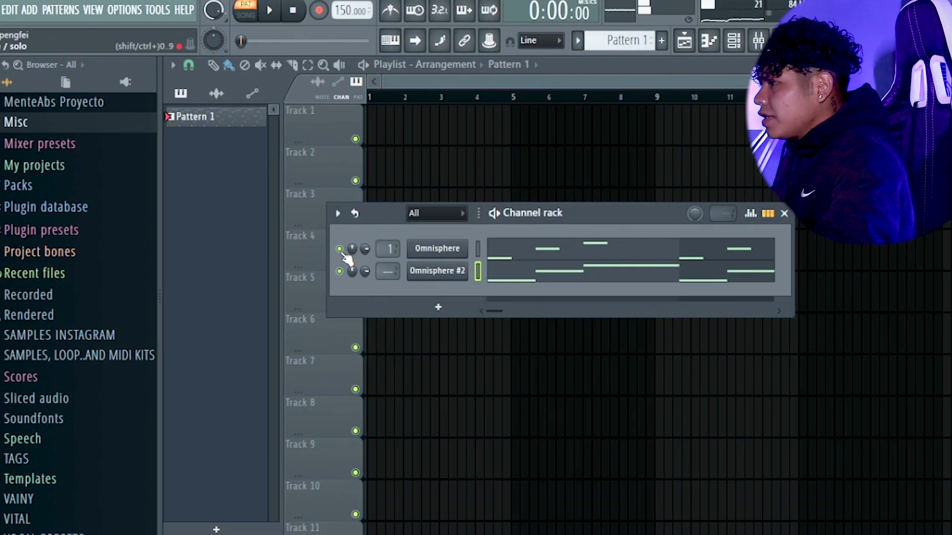
Step: Solo the first Omnisphere channel and play the loop with the Omnisphere #2 piano roll open
{"action": "right_click", "coordinate": [339, 250]}
{"action": "left_click", "coordinate": [358, 261]}
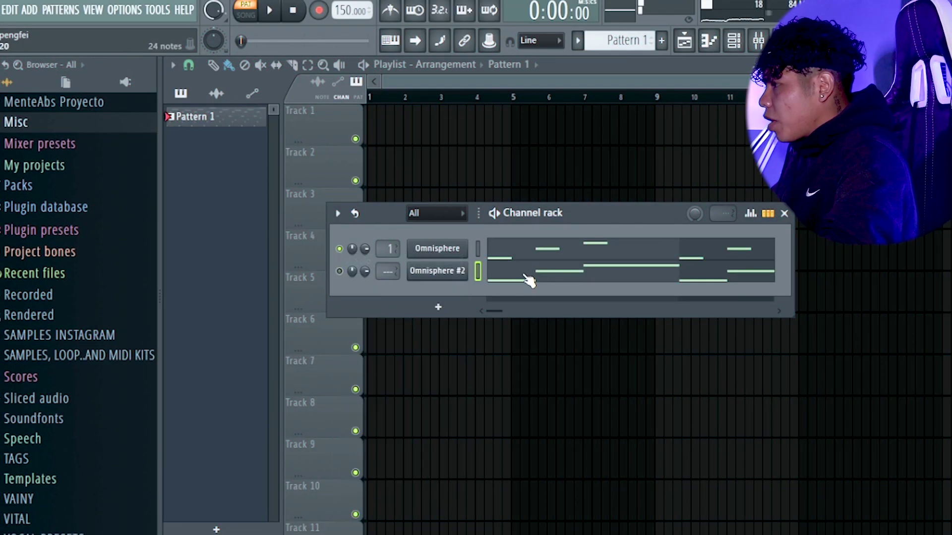
{"action": "left_click", "coordinate": [527, 275]}
{"action": "key", "text": "space"}
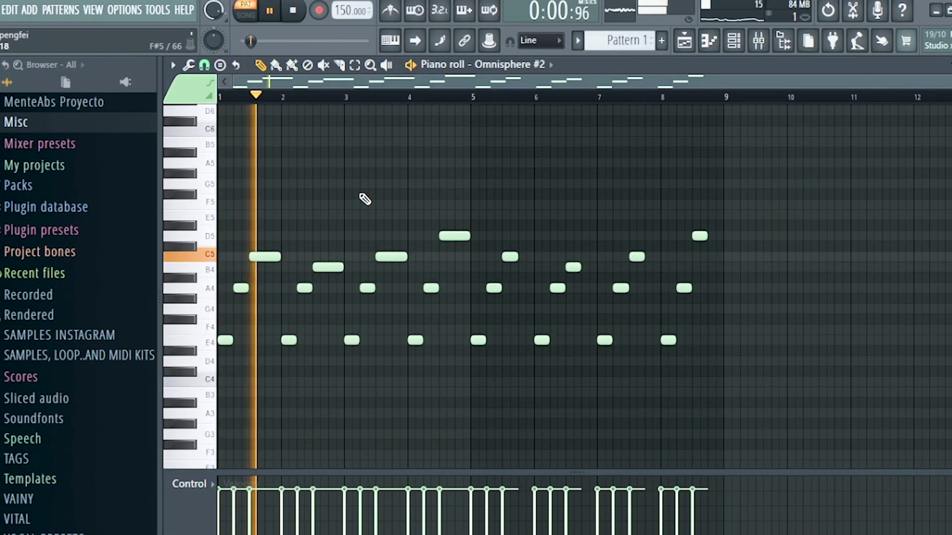
{"action": "key", "text": "space"}
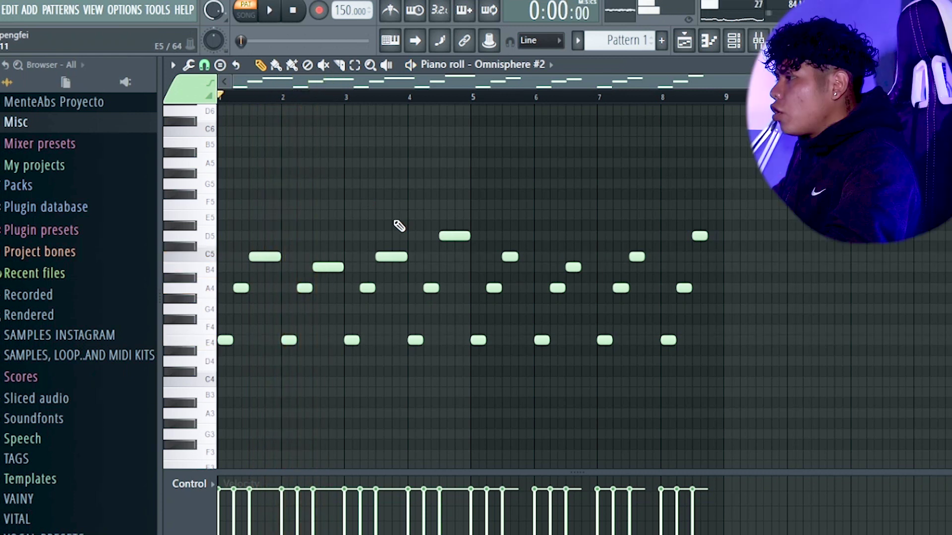
Step: Transpose all Omnisphere #2 notes up one octave and play the loop with the original Omnisphere melody in view
{"action": "key", "text": "ctrl+Up"}
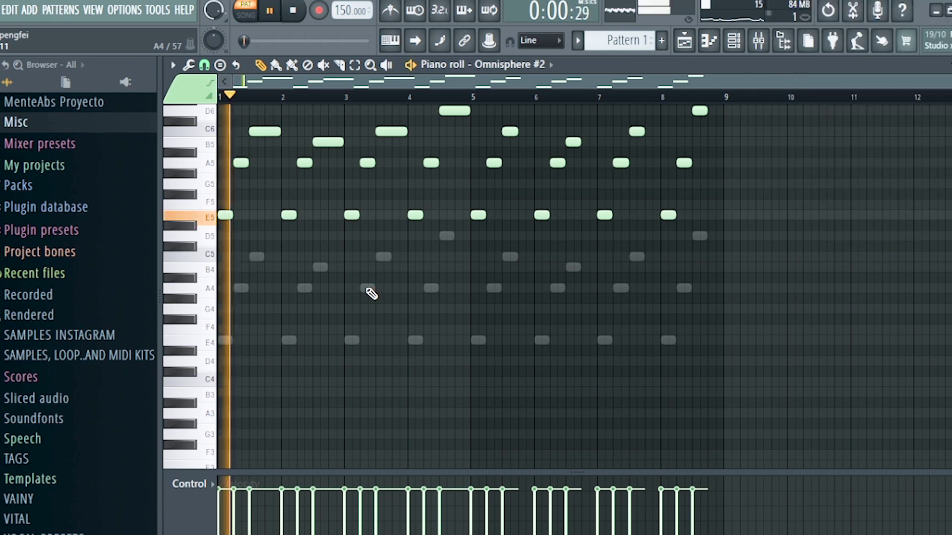
{"action": "key", "text": "F7"}
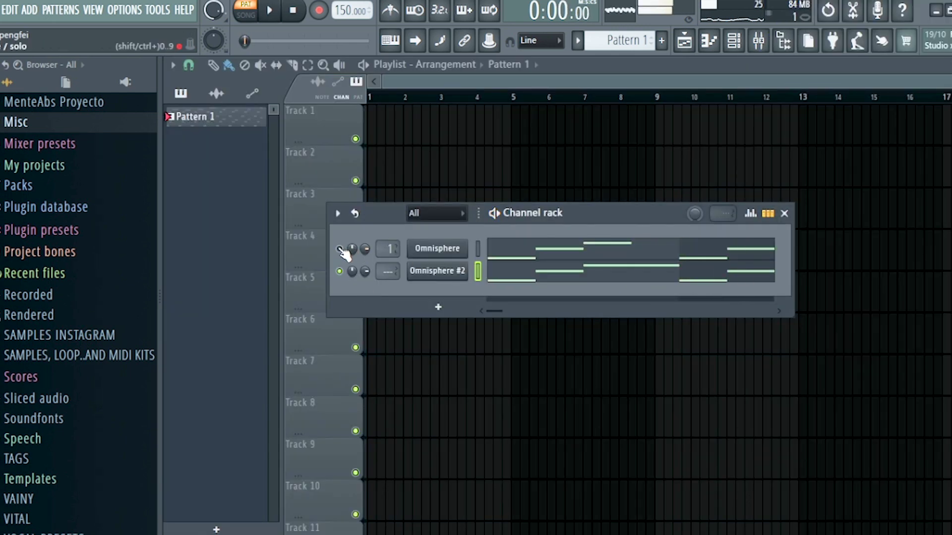
{"action": "left_click", "coordinate": [533, 249]}
{"action": "key", "text": "space"}
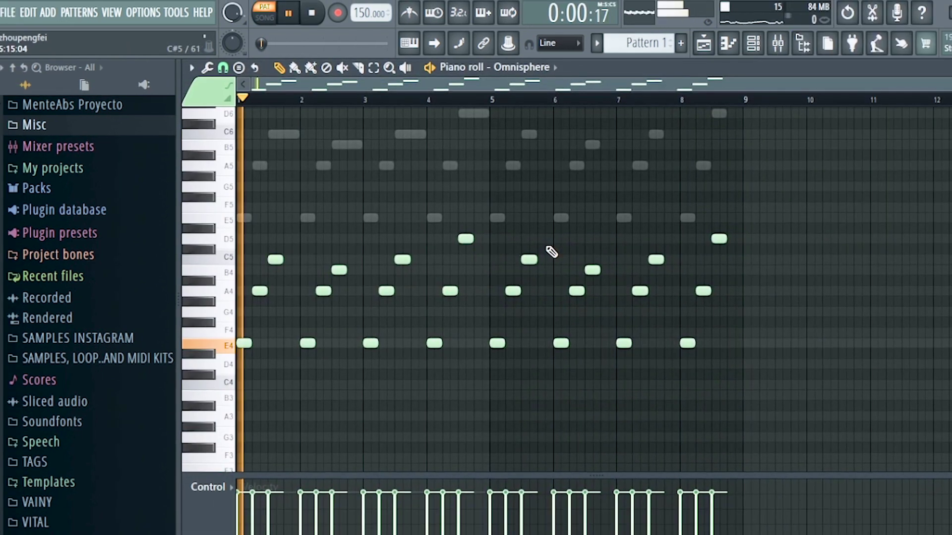
{"action": "key", "text": "F7"}
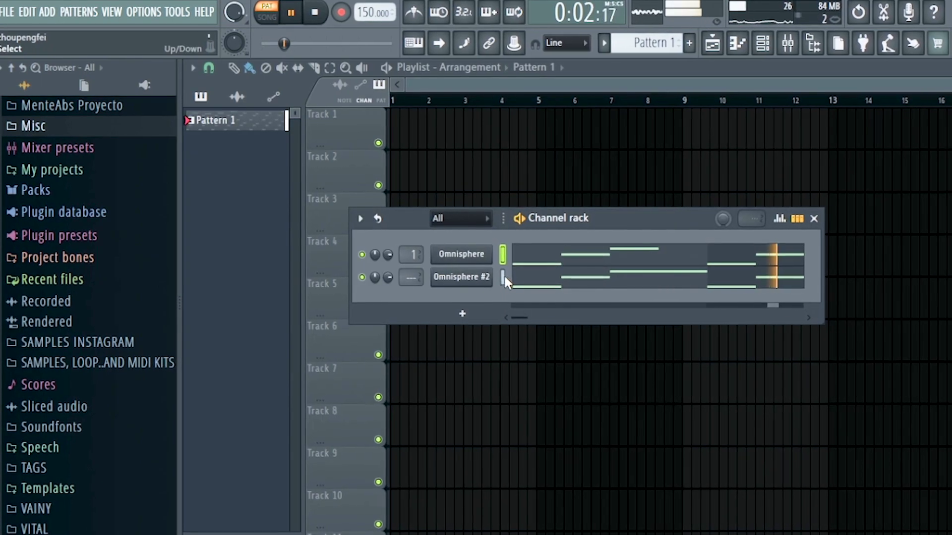
Step: Stop playback and route the Omnisphere #2 channel to mixer insert 2
{"action": "left_click", "coordinate": [502, 276]}
{"action": "key", "text": "space"}
{"action": "key", "text": "F9"}
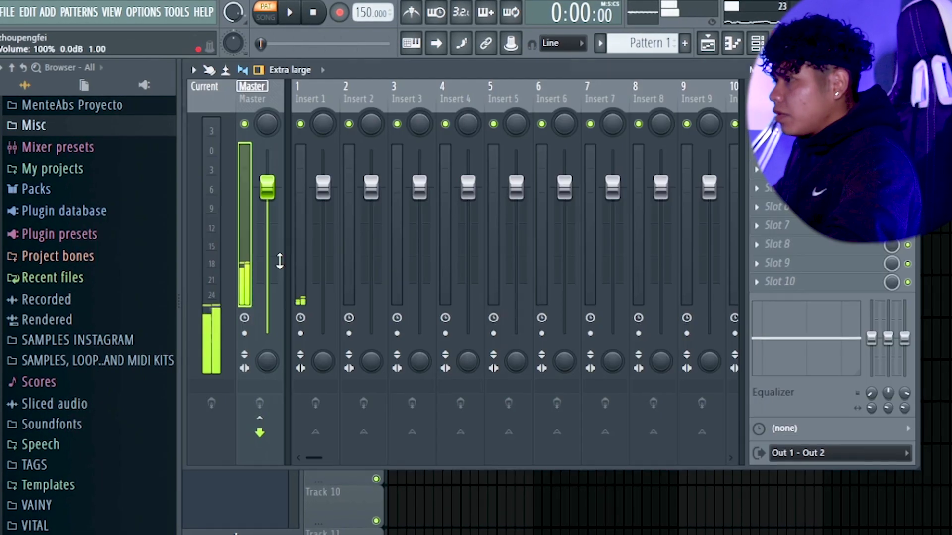
{"action": "left_click", "coordinate": [367, 102]}
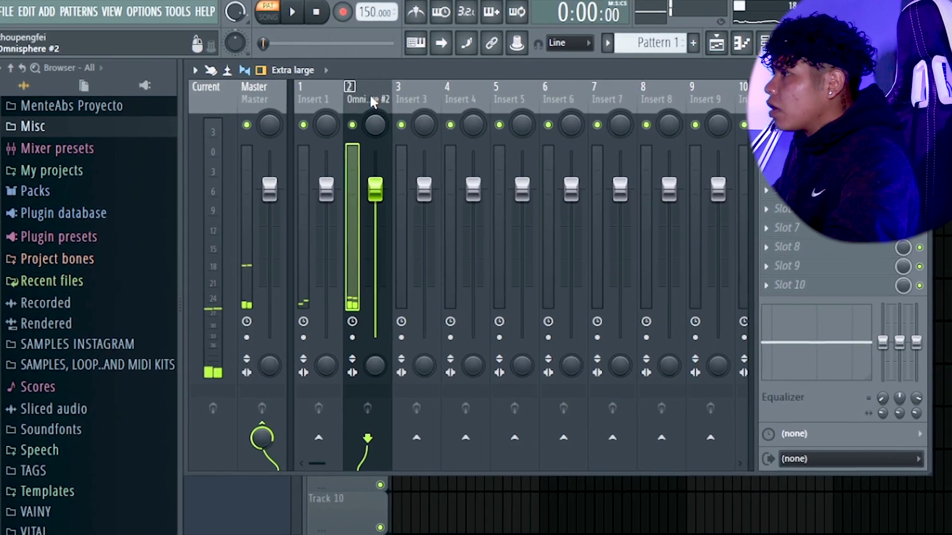
Step: Rename mixer insert 2 as ARP and give it a purple colour
{"action": "right_click", "coordinate": [372, 101]}
{"action": "left_click", "coordinate": [426, 98]}
{"action": "type", "text": "ARP"}
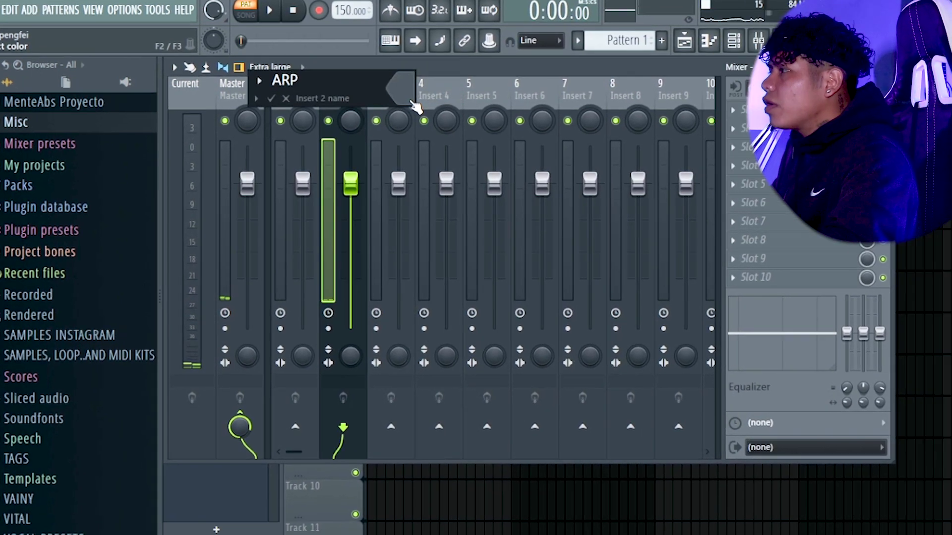
{"action": "key", "text": "Return"}
{"action": "key", "text": "Return"}
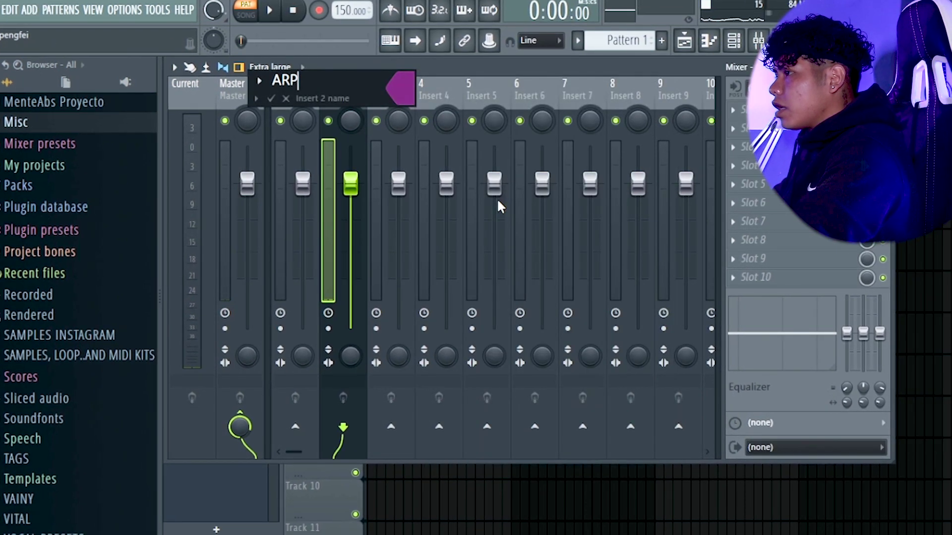
Step: Load HalfTime in the first effect slot of the ARP insert and set its loop length to 1/2
{"action": "left_click", "coordinate": [733, 110]}
{"action": "left_click", "coordinate": [36, 8]}
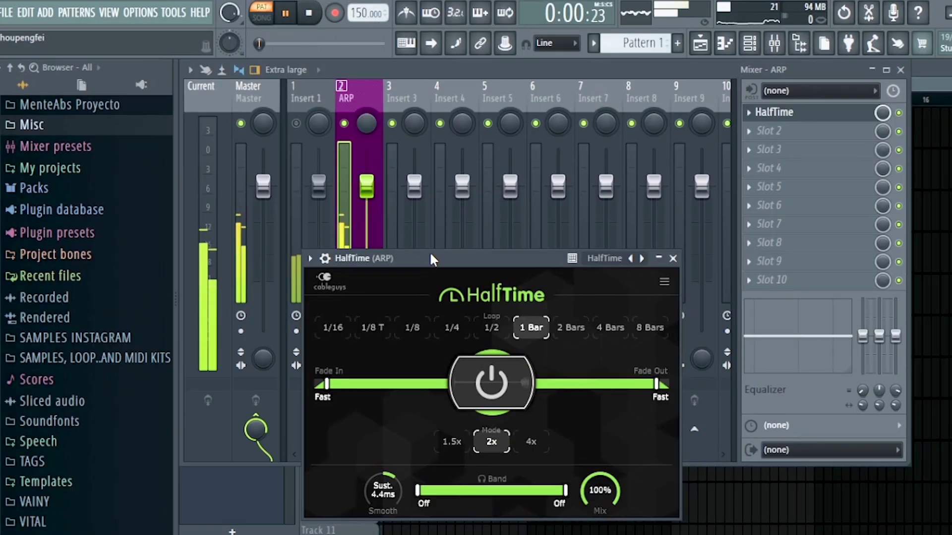
{"action": "left_click_drag", "start_coordinate": [430, 251], "coordinate": [385, 197]}
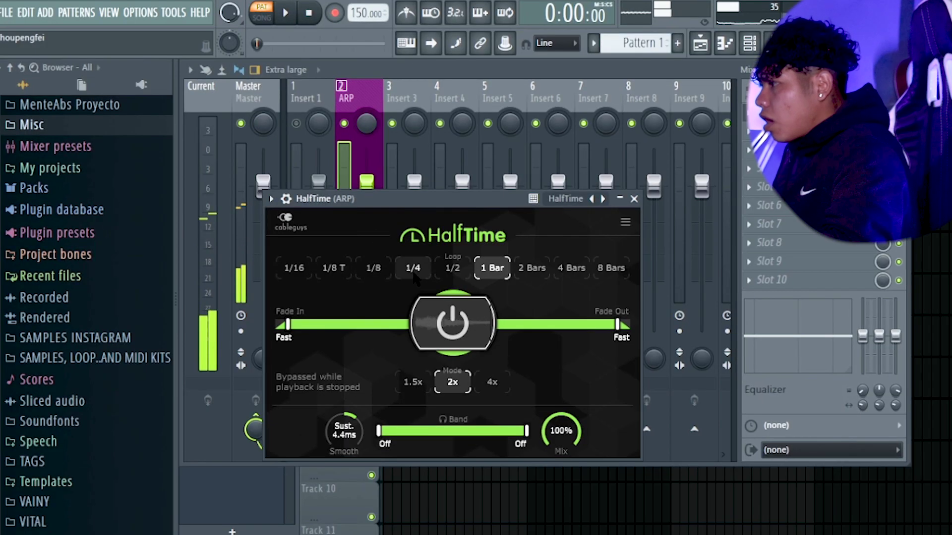
{"action": "left_click", "coordinate": [455, 272]}
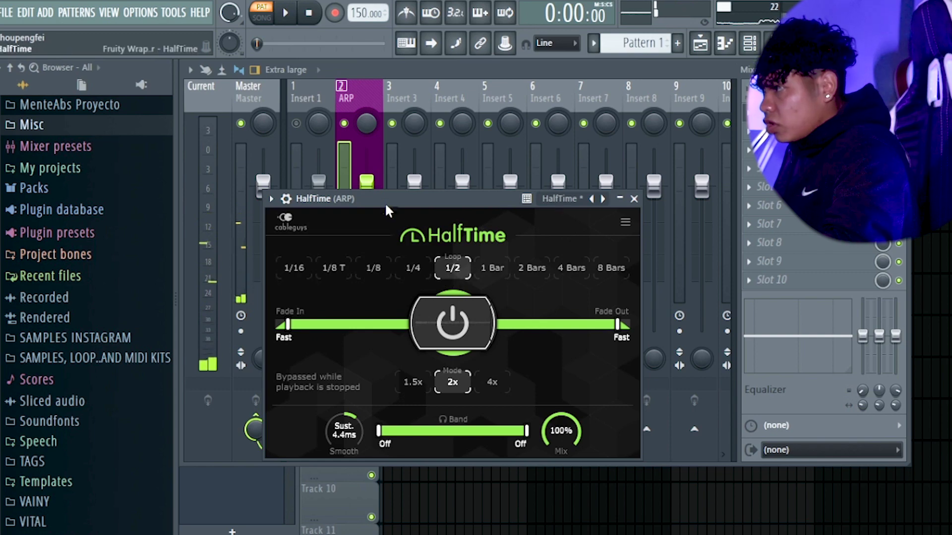
{"action": "left_click_drag", "start_coordinate": [387, 202], "coordinate": [402, 208]}
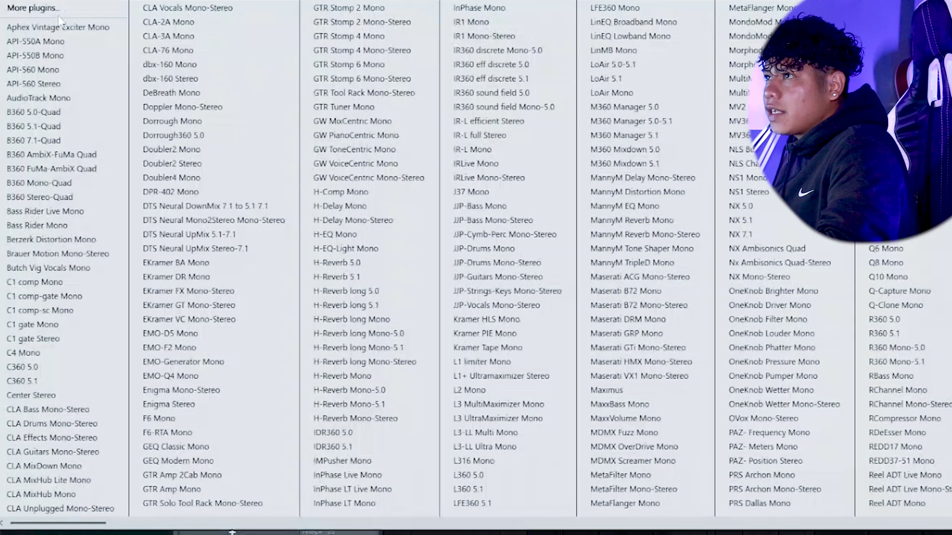
Step: Find Effectrix in the full effect list and add it to the ARP insert after HalfTime
{"action": "left_click", "coordinate": [58, 10]}
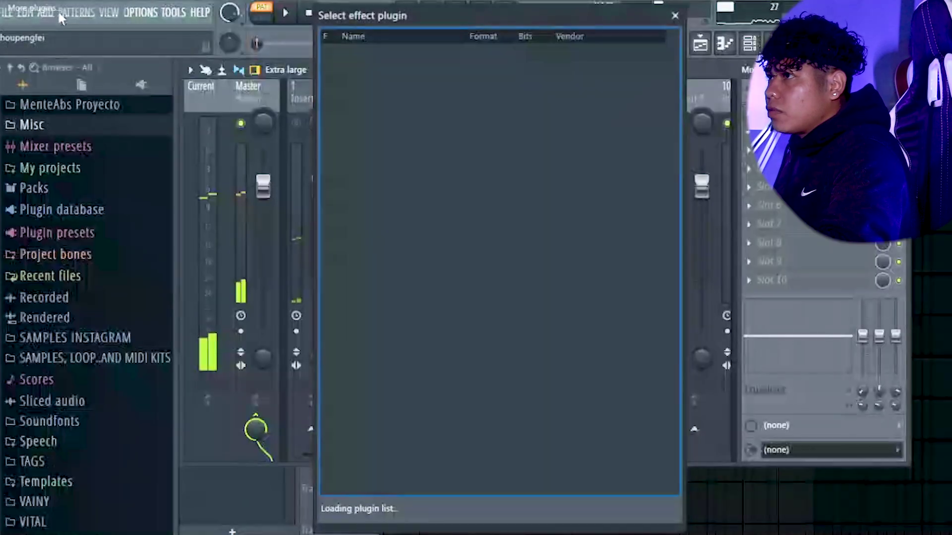
{"action": "left_click", "coordinate": [452, 510]}
{"action": "type", "text": "Effe"}
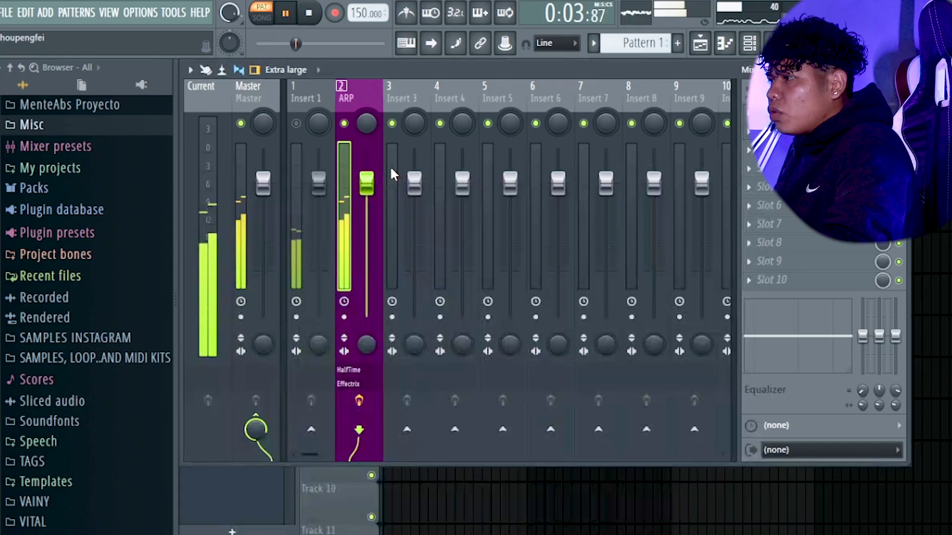
{"action": "key", "text": "space"}
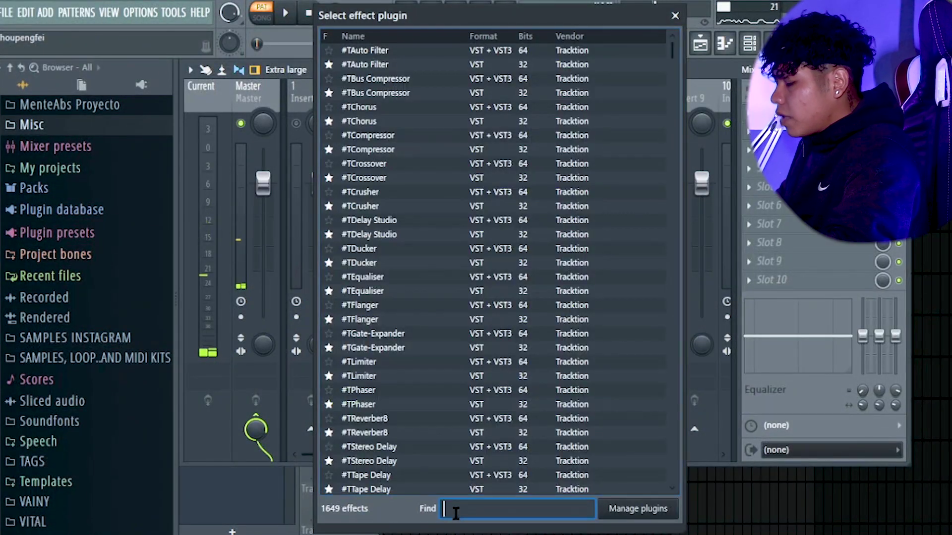
Step: Add Fruity Parametric EQ 2 to the ARP insert and set band 1 as a steep low cut at about 200 Hz
{"action": "type", "text": "PARA"}
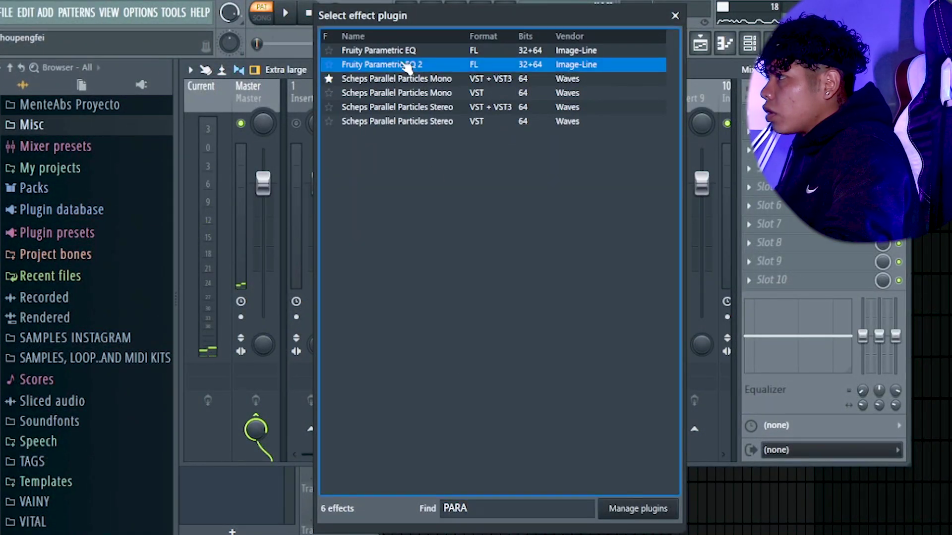
{"action": "double_click", "coordinate": [407, 66]}
{"action": "right_click", "coordinate": [255, 261]}
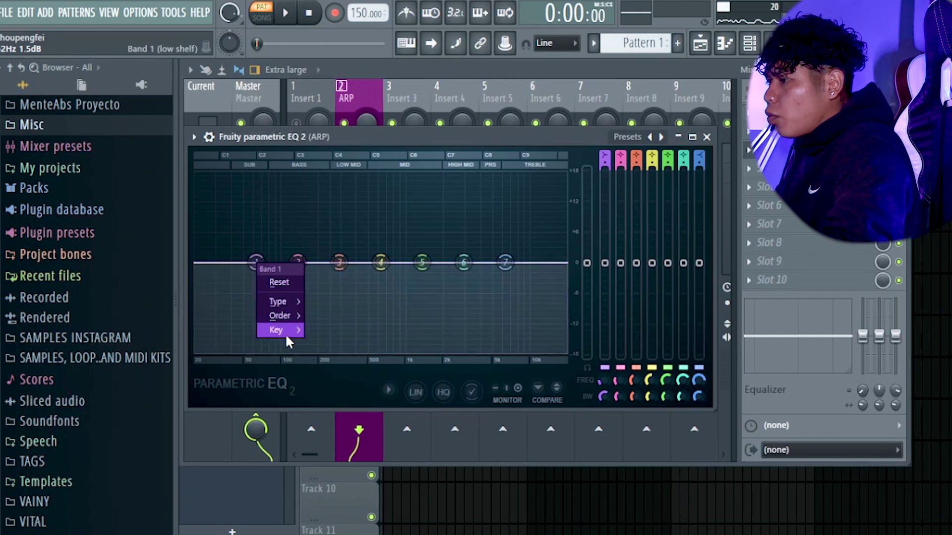
{"action": "left_click", "coordinate": [342, 318]}
{"action": "left_click_drag", "start_coordinate": [266, 287], "coordinate": [261, 303]}
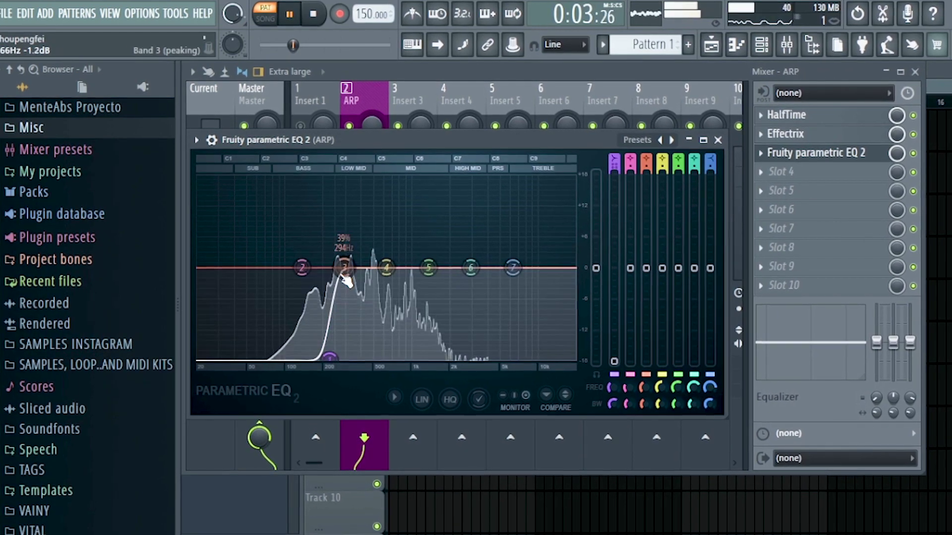
Step: Pull down band 3 of the ARP equalizer in the low mids and lower the ARP insert's volume to -3.2 dB
{"action": "left_click_drag", "start_coordinate": [341, 266], "coordinate": [354, 283]}
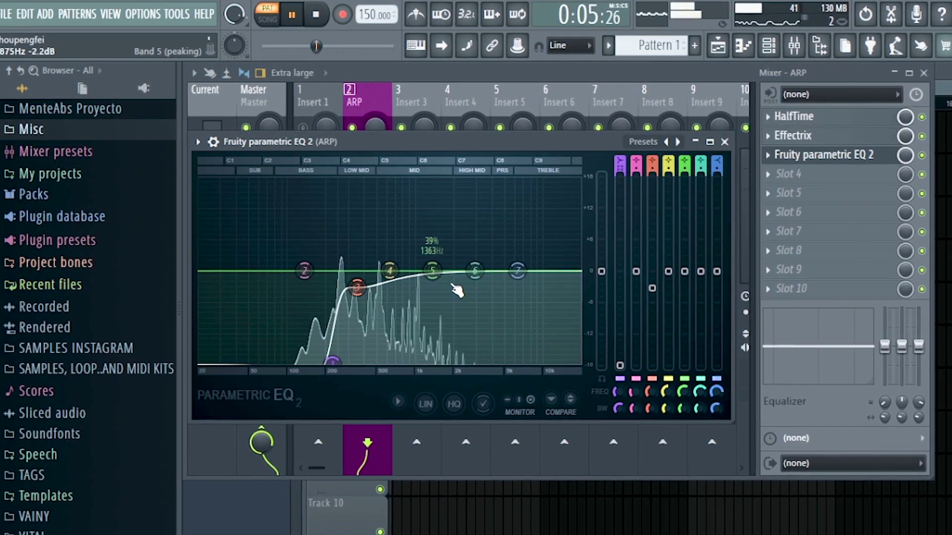
{"action": "key", "text": "Escape"}
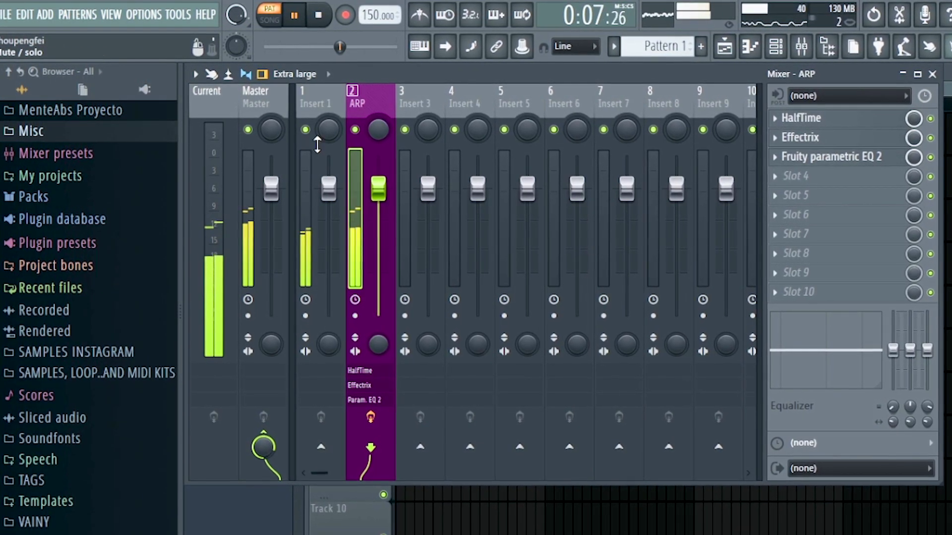
{"action": "left_click_drag", "start_coordinate": [380, 189], "coordinate": [382, 210]}
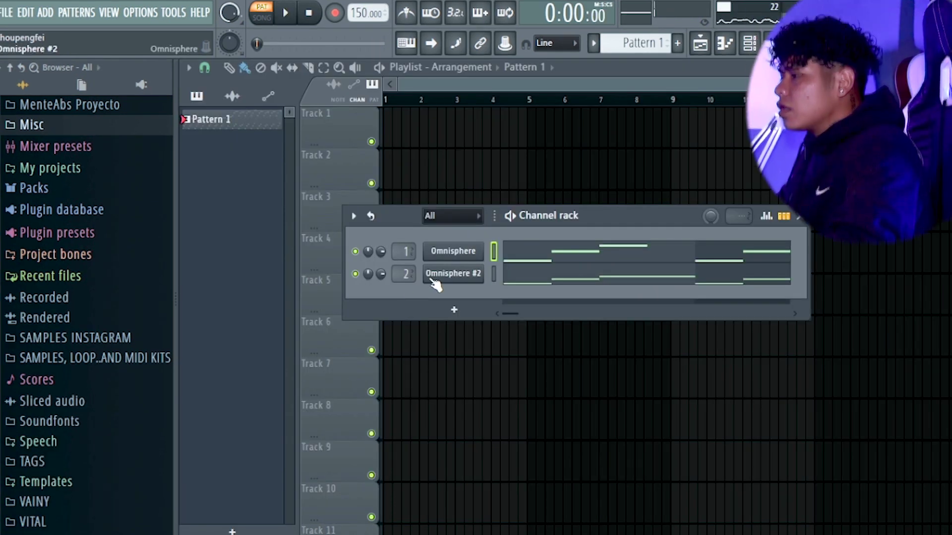
Step: Clone the Omnisphere #2 channel
{"action": "right_click", "coordinate": [478, 284]}
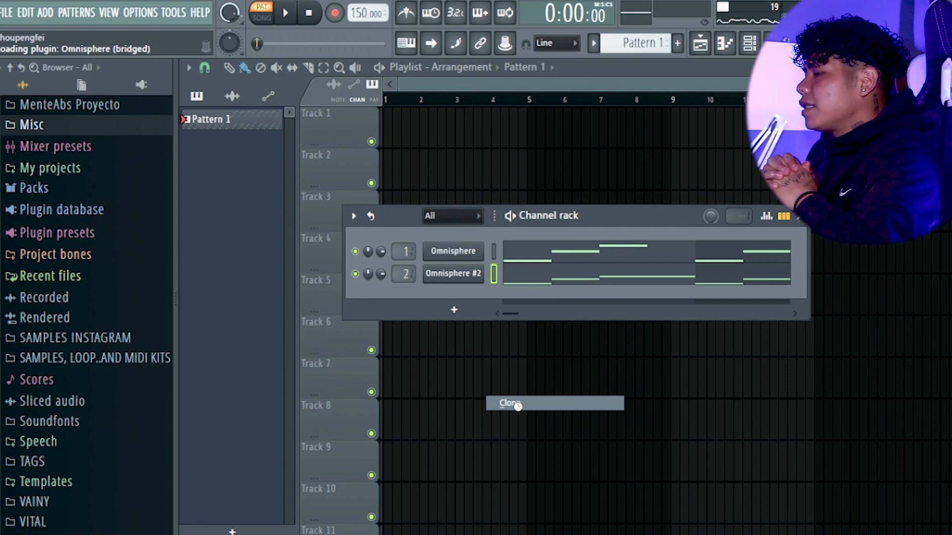
{"action": "left_click", "coordinate": [518, 407]}
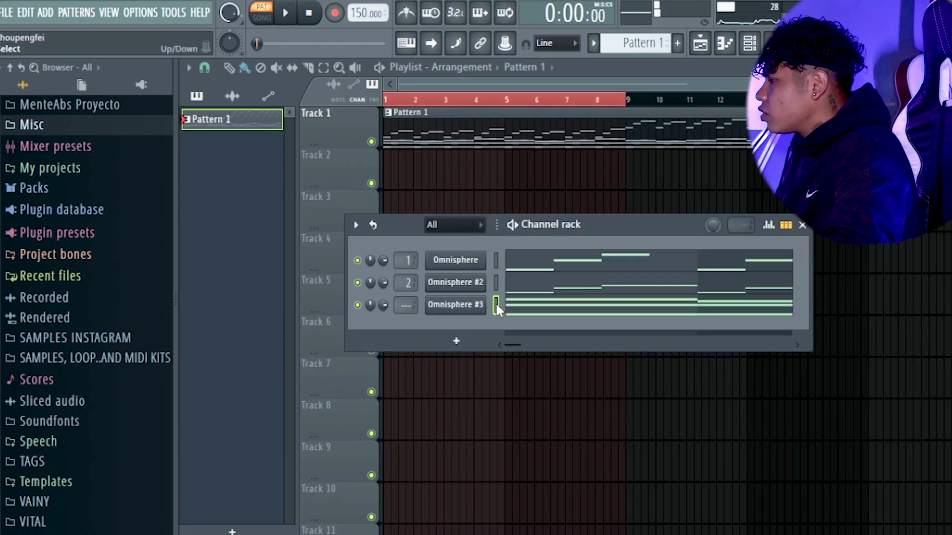
Step: Route the Omnisphere #3 channel to mixer insert 3 and load HalfTime in its first effect slot
{"action": "left_click", "coordinate": [775, 43]}
{"action": "left_click", "coordinate": [403, 102]}
{"action": "key", "text": "ctrl+l"}
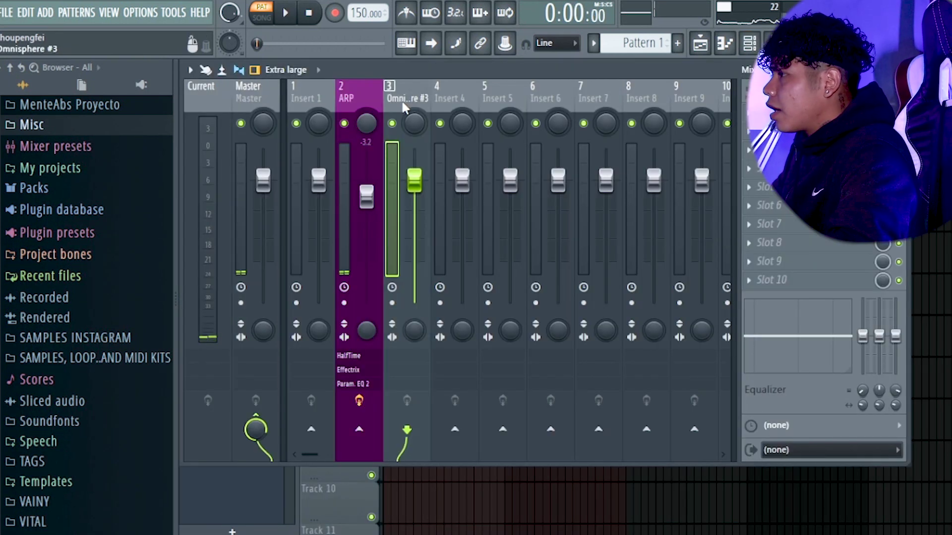
{"action": "left_click", "coordinate": [748, 113]}
{"action": "left_click", "coordinate": [83, 11]}
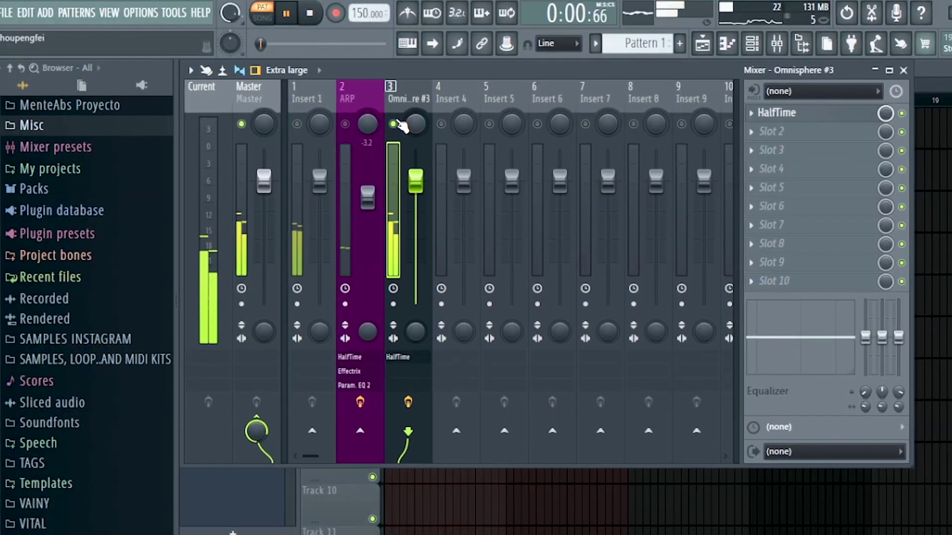
Step: Open the Omnisphere #3 notes in the piano roll and review the sustained chords across bars 1 to 16
{"action": "key", "text": "F9"}
{"action": "left_click", "coordinate": [506, 308]}
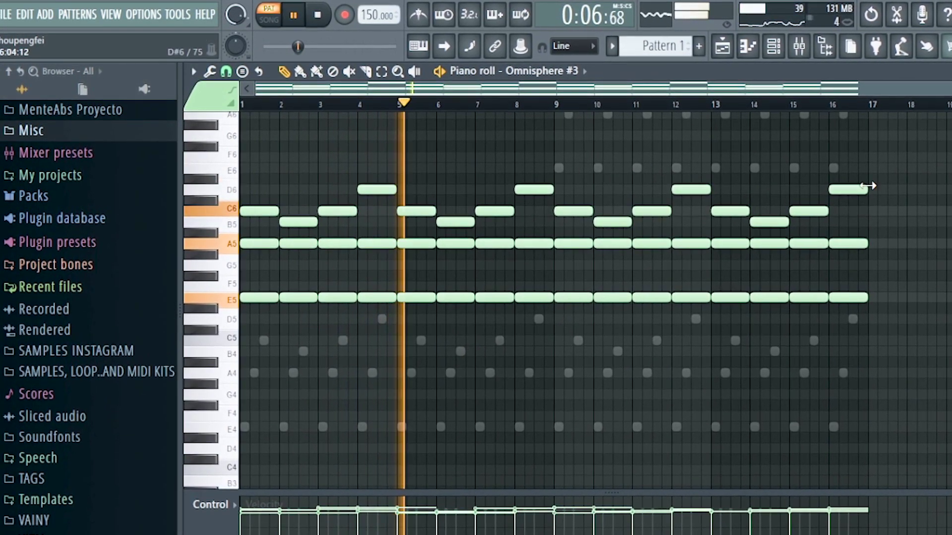
{"action": "key", "text": "ctrl+a"}
{"action": "scroll", "coordinate": [297, 278], "scroll_direction": "down", "scroll_amount": 1}
{"action": "key", "text": "ctrl+d"}
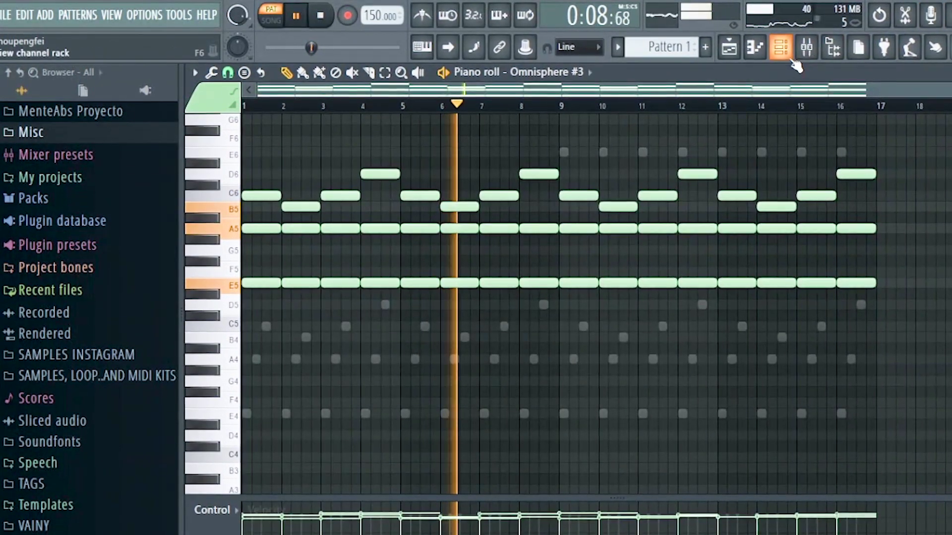
Step: Find Kickstart in the full effect list and add it to the Omnisphere #3 insert after HalfTime
{"action": "left_click", "coordinate": [810, 47]}
{"action": "left_click", "coordinate": [808, 142]}
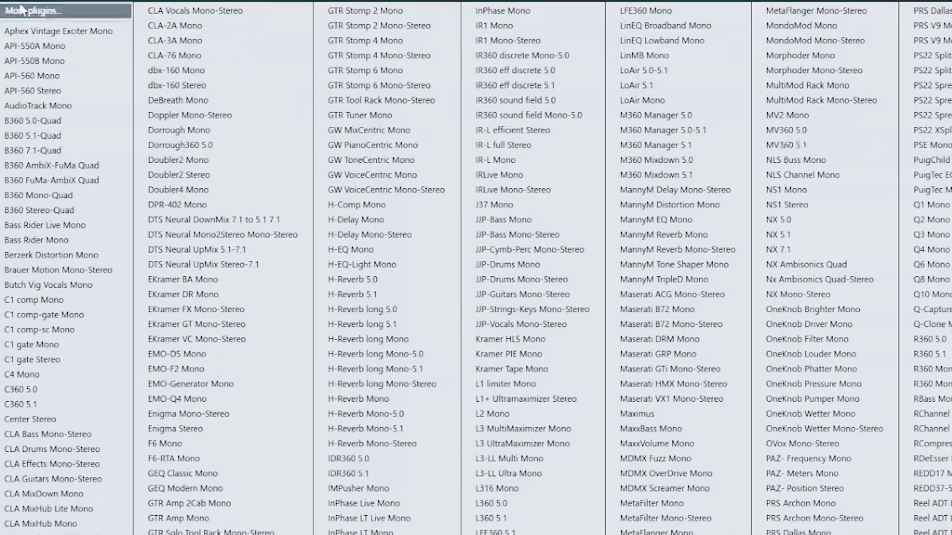
{"action": "left_click", "coordinate": [45, 9]}
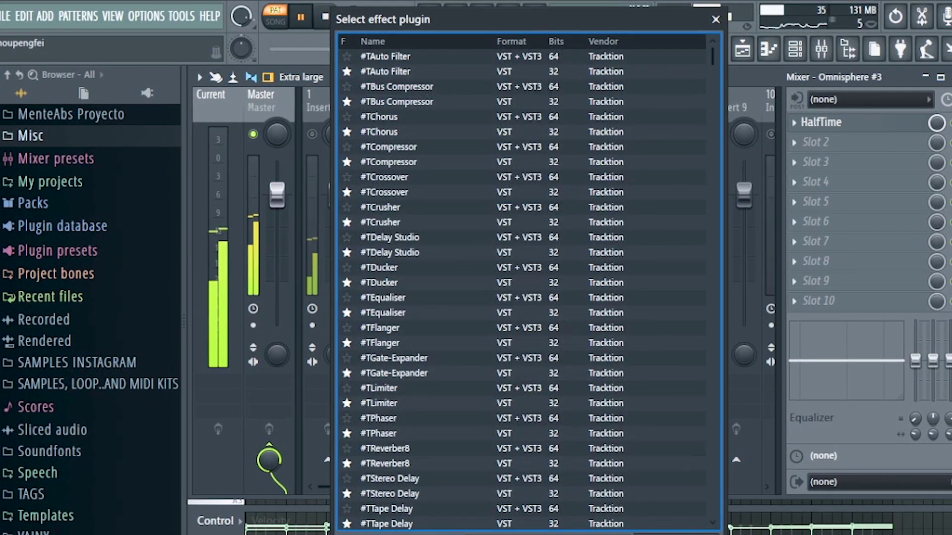
{"action": "type", "text": "kick"}
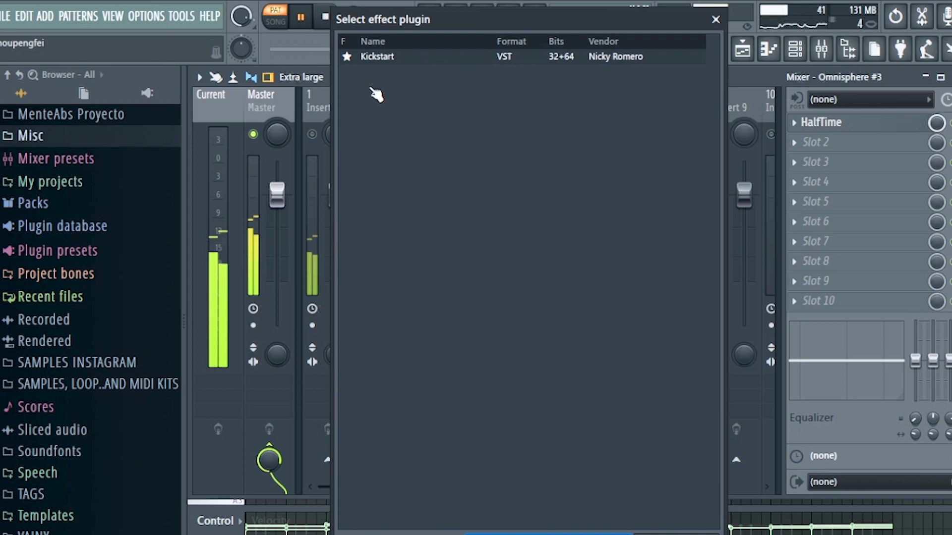
{"action": "double_click", "coordinate": [397, 57]}
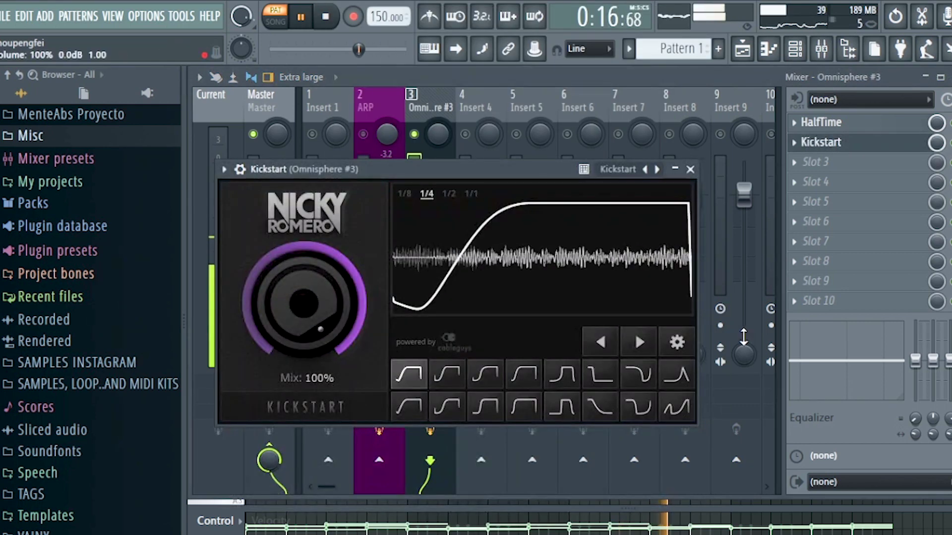
Step: Find FabFilter Pro-Q 3 in the full effect list and add it to the third slot of the Omnisphere #3 insert
{"action": "left_click", "coordinate": [813, 161]}
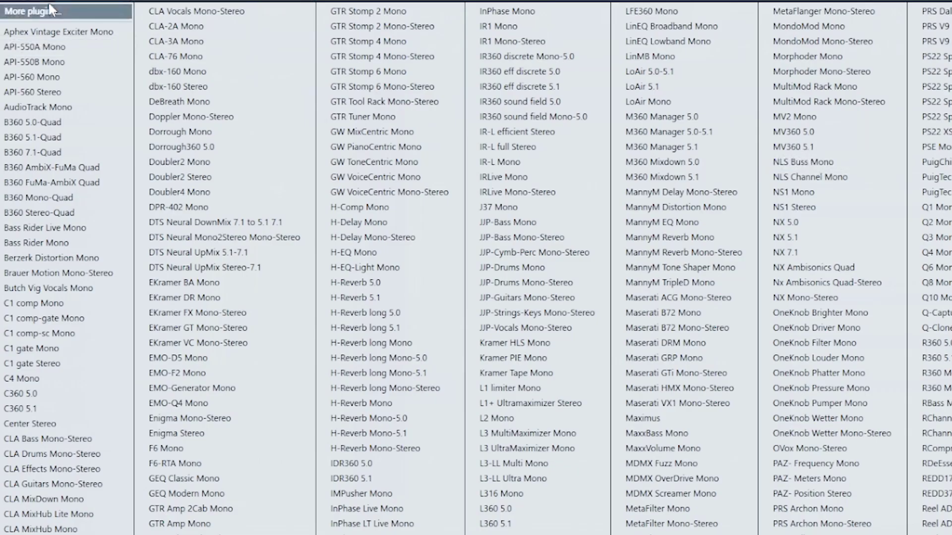
{"action": "left_click", "coordinate": [50, 7]}
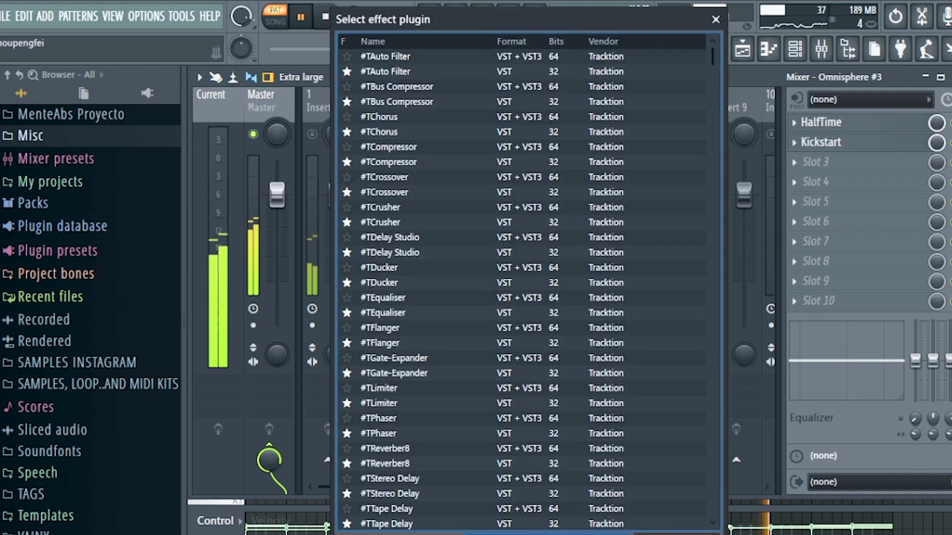
{"action": "type", "text": "fab"}
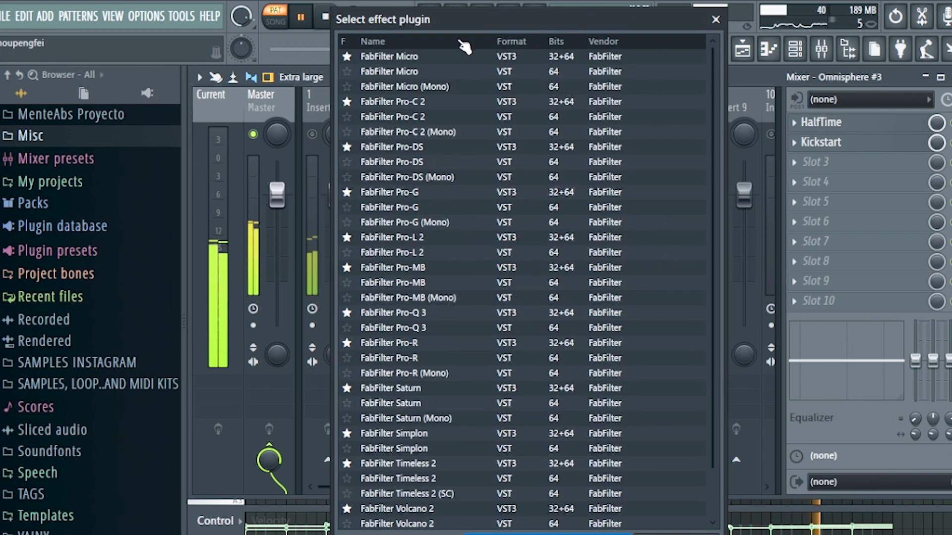
{"action": "double_click", "coordinate": [429, 328]}
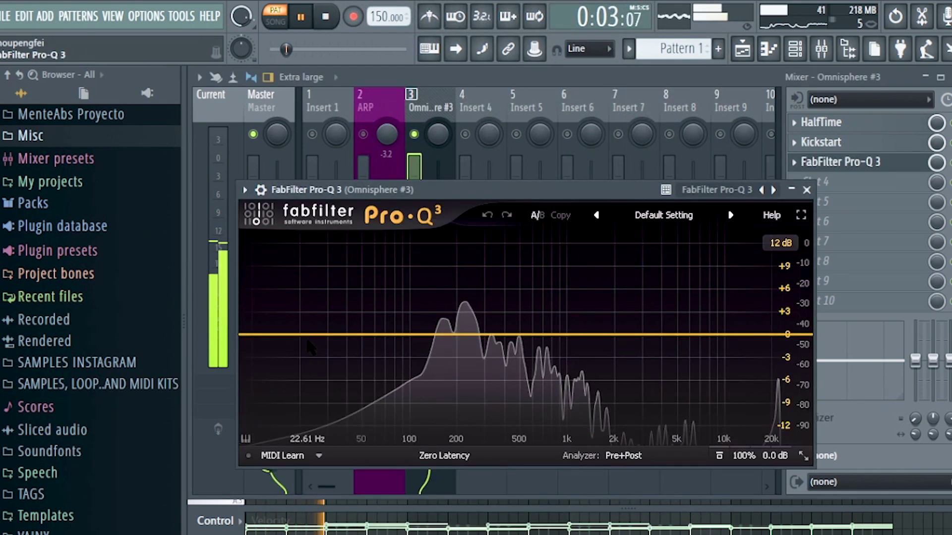
Step: Add a low-frequency band in Pro-Q 3 and set it to a Low Cut shape with a 36 dB/oct slope
{"action": "left_click", "coordinate": [328, 347]}
{"action": "right_click", "coordinate": [329, 346]}
{"action": "mouse_move", "coordinate": [369, 419]}
{"action": "left_click", "coordinate": [503, 455]}
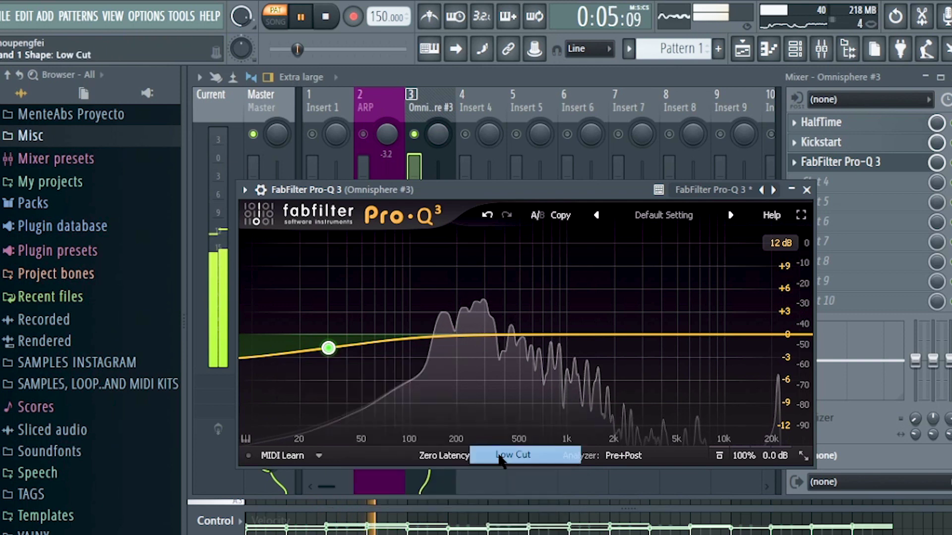
{"action": "right_click", "coordinate": [328, 408]}
{"action": "mouse_move", "coordinate": [370, 498]}
{"action": "left_click", "coordinate": [518, 429]}
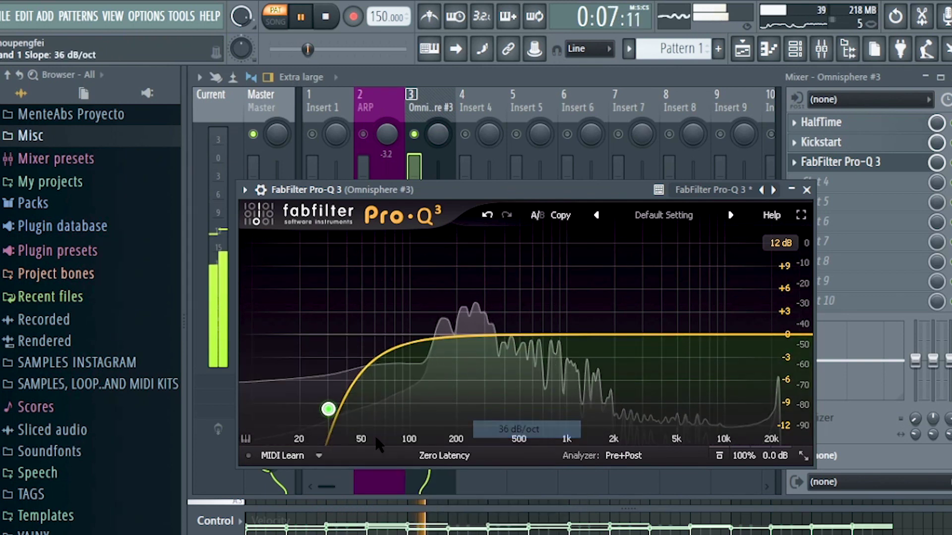
Step: Raise the cutoff of the Pro-Q 3 low cut into the low mids and fine-tune the band
{"action": "left_click", "coordinate": [389, 343]}
{"action": "left_click_drag", "start_coordinate": [328, 410], "coordinate": [492, 384]}
{"action": "left_click", "coordinate": [389, 347]}
{"action": "right_click", "coordinate": [487, 354]}
{"action": "left_click", "coordinate": [537, 417]}
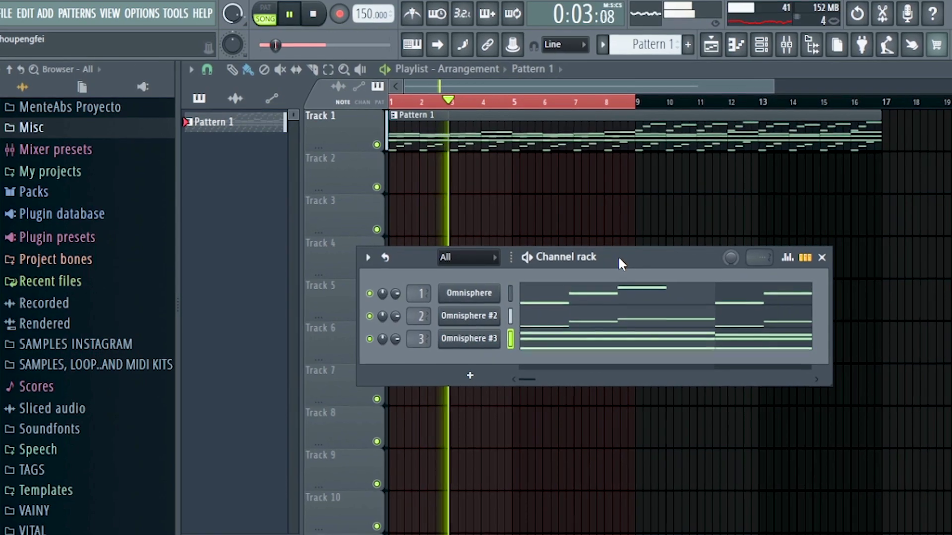
Step: Clear the playlist's time selection, mute Omnisphere #3 and listen to the arrangement from bar 9
{"action": "key", "text": "space"}
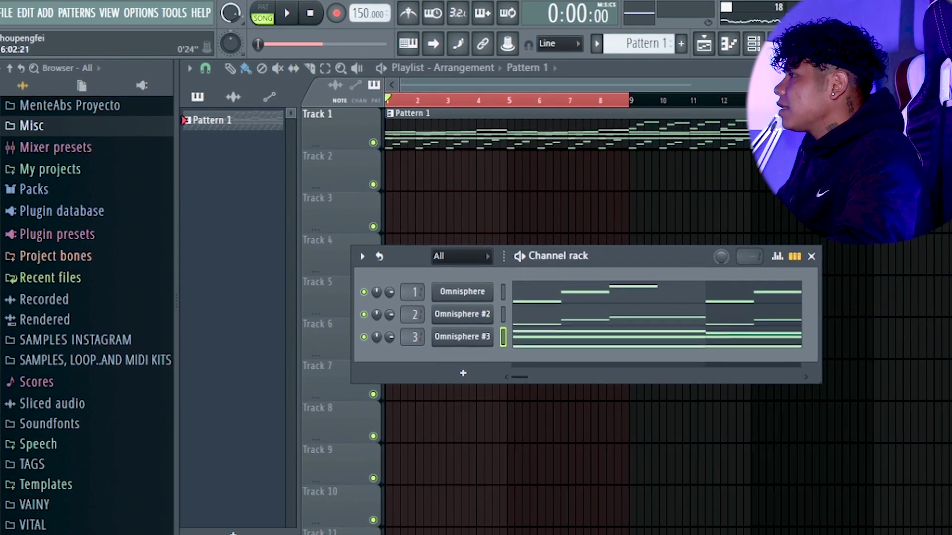
{"action": "key", "text": "F6"}
{"action": "left_click", "coordinate": [632, 101]}
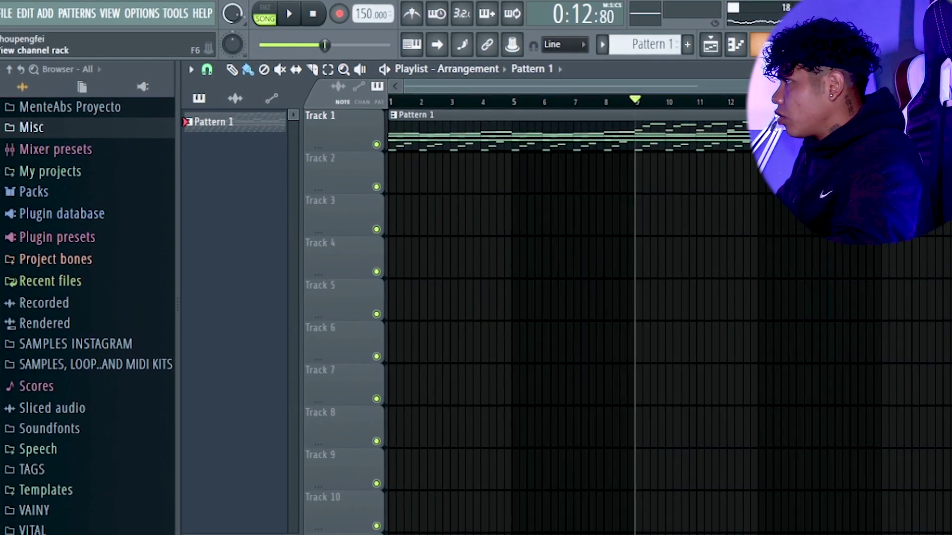
{"action": "key", "text": "F6"}
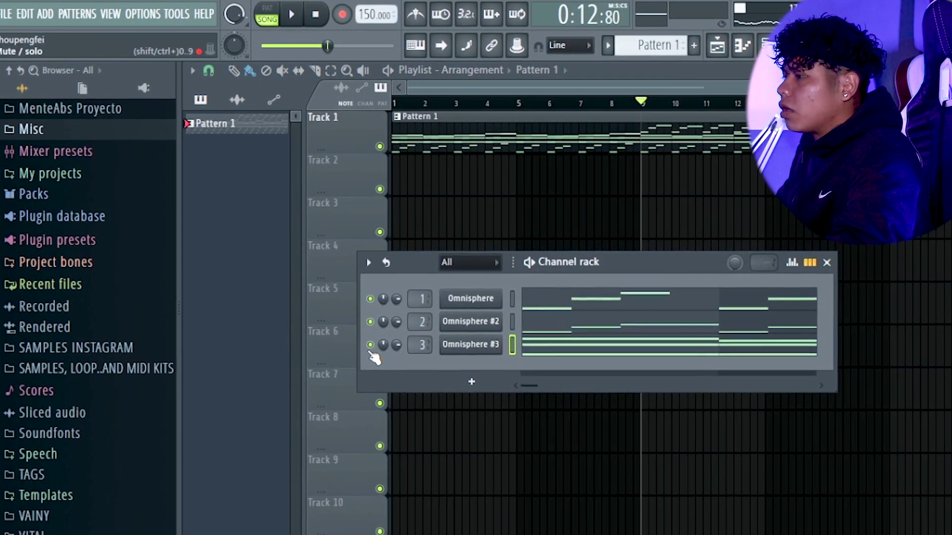
{"action": "left_click", "coordinate": [370, 344]}
{"action": "key", "text": "space"}
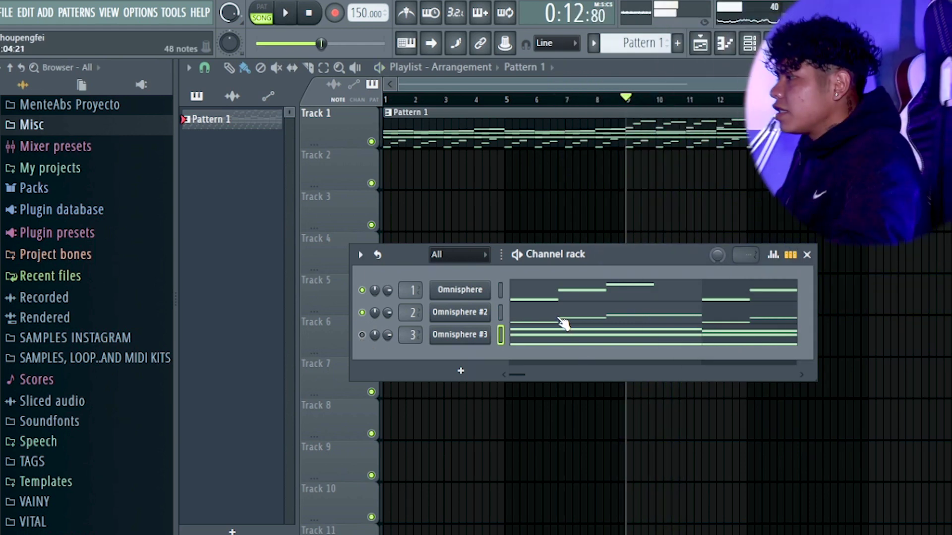
Step: Examine the Omnisphere #2 notes in the piano roll, including the higher octave from bar 9 onward
{"action": "left_click", "coordinate": [557, 316]}
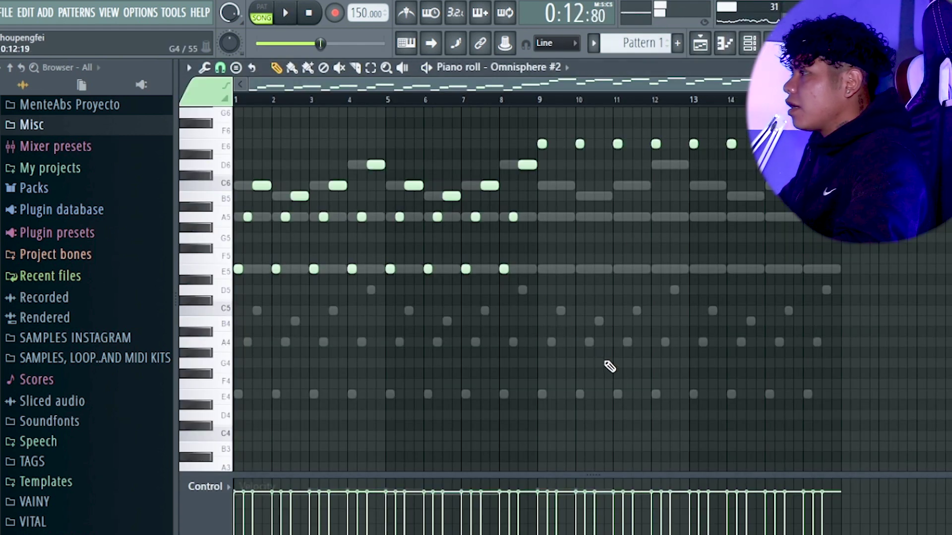
{"action": "scroll", "coordinate": [610, 366], "scroll_direction": "up", "scroll_amount": 3}
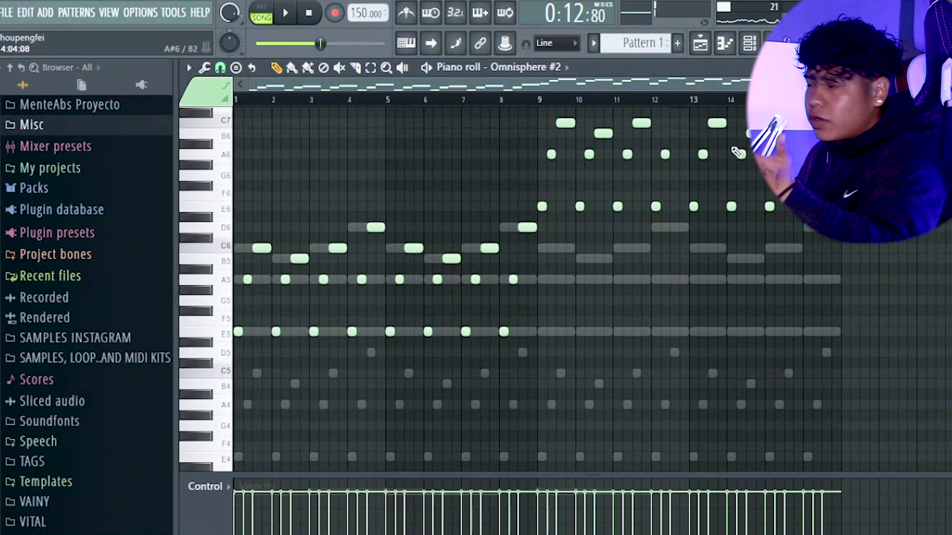
{"action": "scroll", "coordinate": [613, 367], "scroll_direction": "up", "scroll_amount": 2}
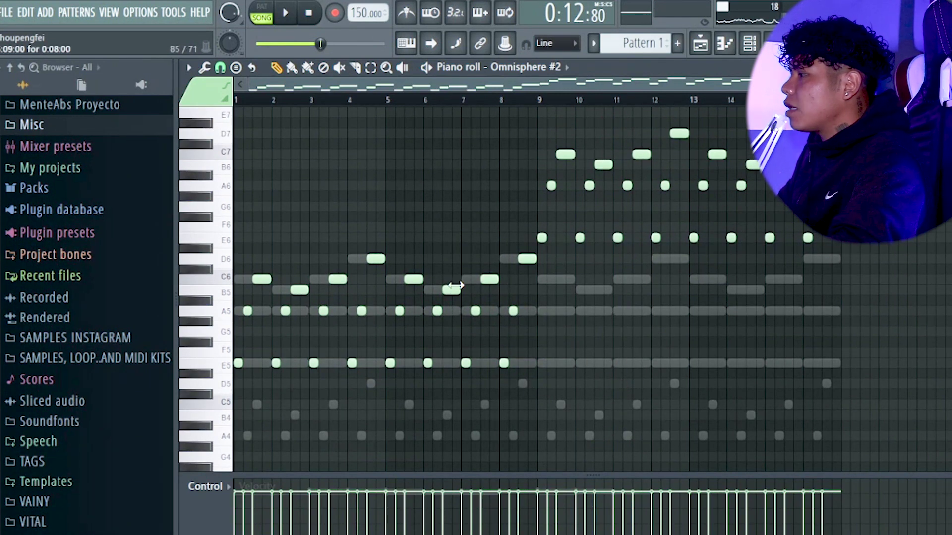
{"action": "key", "text": "Escape"}
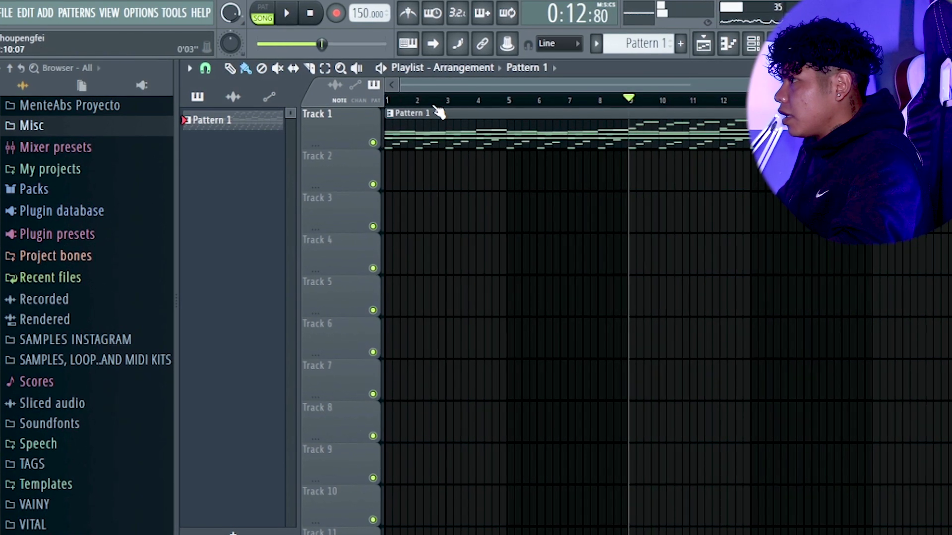
Step: Unmute Omnisphere #3 and play the full melody from the start of the playlist
{"action": "key", "text": "space"}
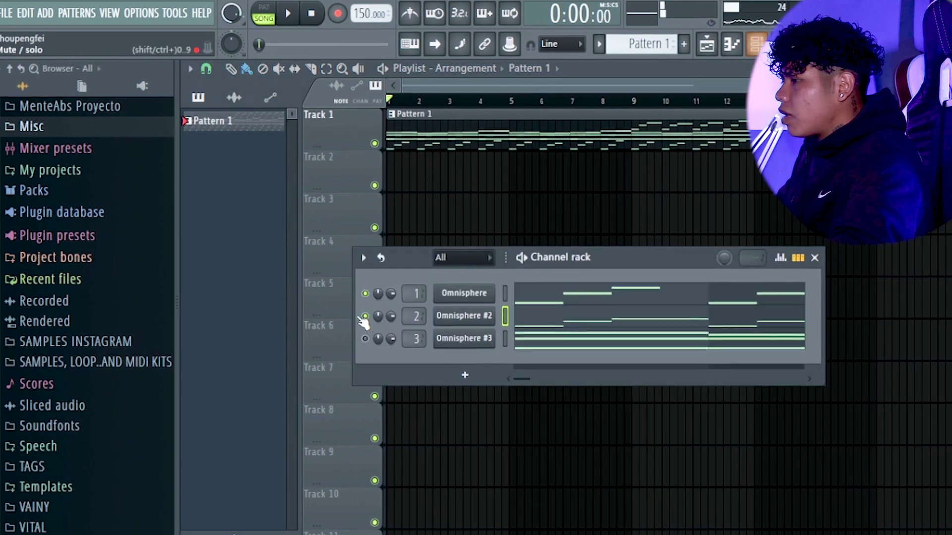
{"action": "left_click", "coordinate": [366, 339]}
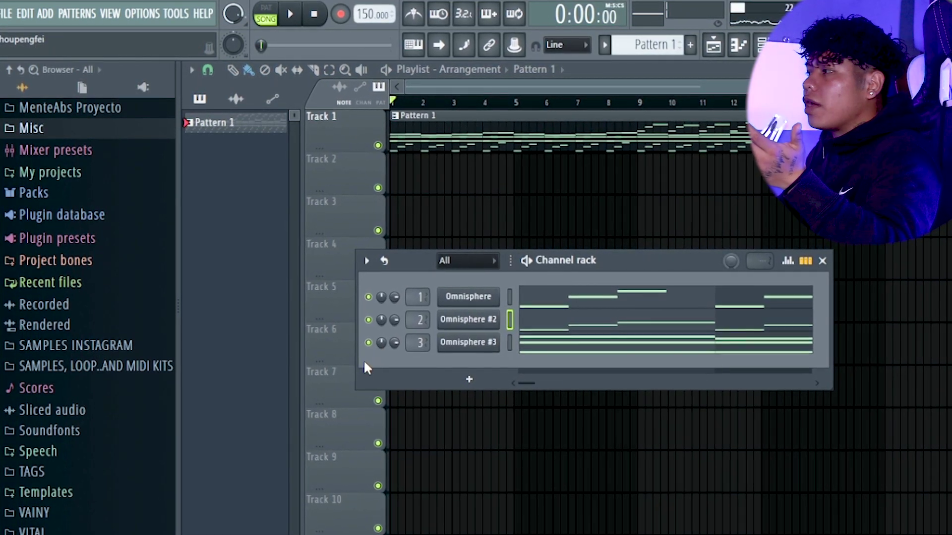
{"action": "key", "text": "space"}
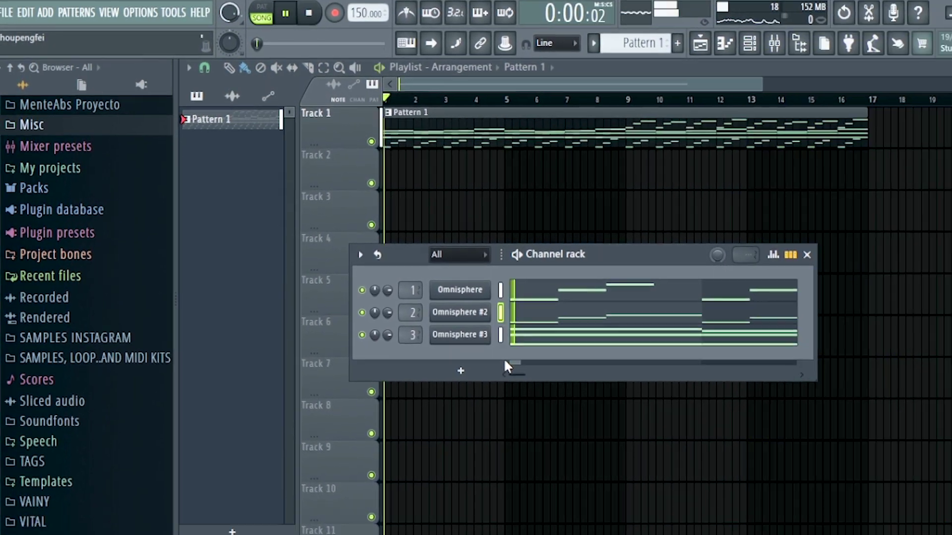
{"action": "key", "text": "F6"}
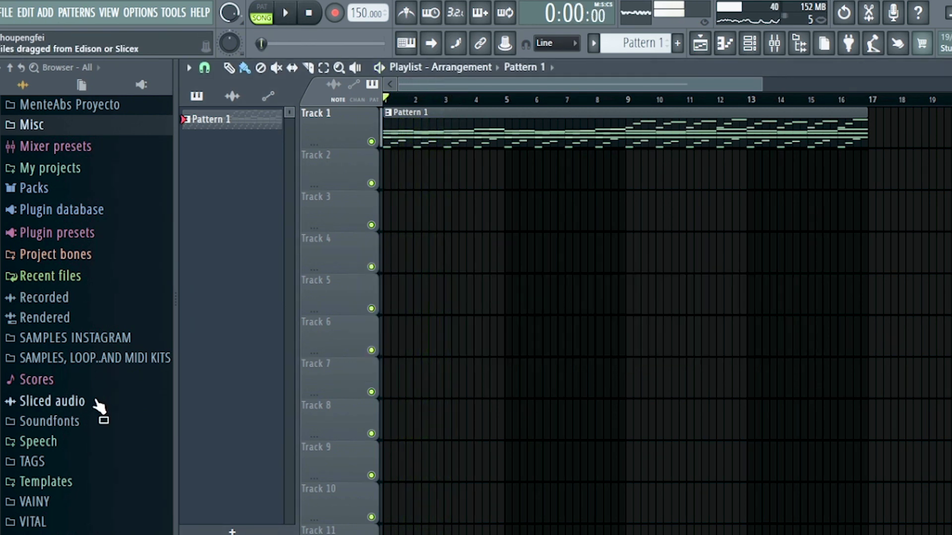
Step: Browse the AxBeatss drum kits to the ReeMau kit's DRUMLOOPS folder and select 12_DRUMLOOP Radio (Trap)
{"action": "scroll", "coordinate": [99, 407], "scroll_direction": "up", "scroll_amount": 6}
{"action": "left_click", "coordinate": [79, 302]}
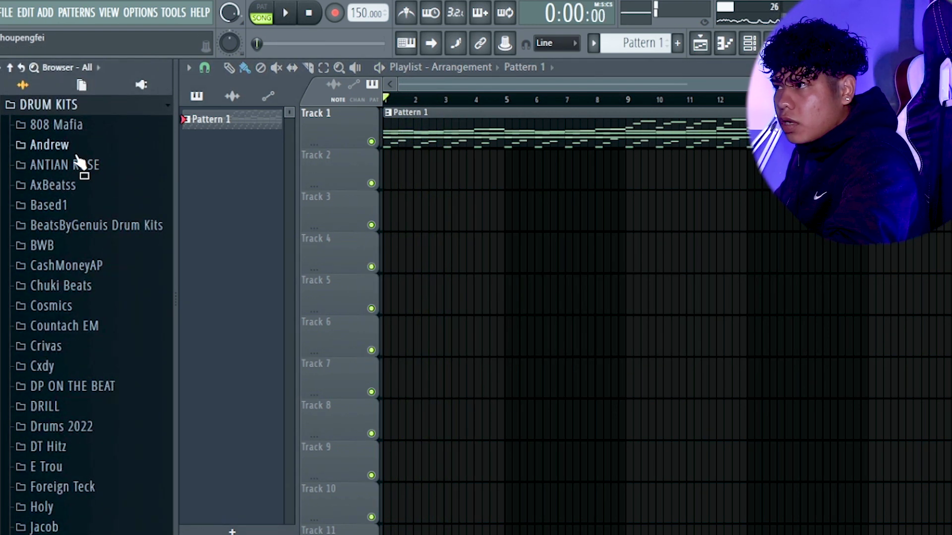
{"action": "left_click", "coordinate": [75, 188]}
{"action": "left_click", "coordinate": [102, 264]}
{"action": "left_click", "coordinate": [95, 246]}
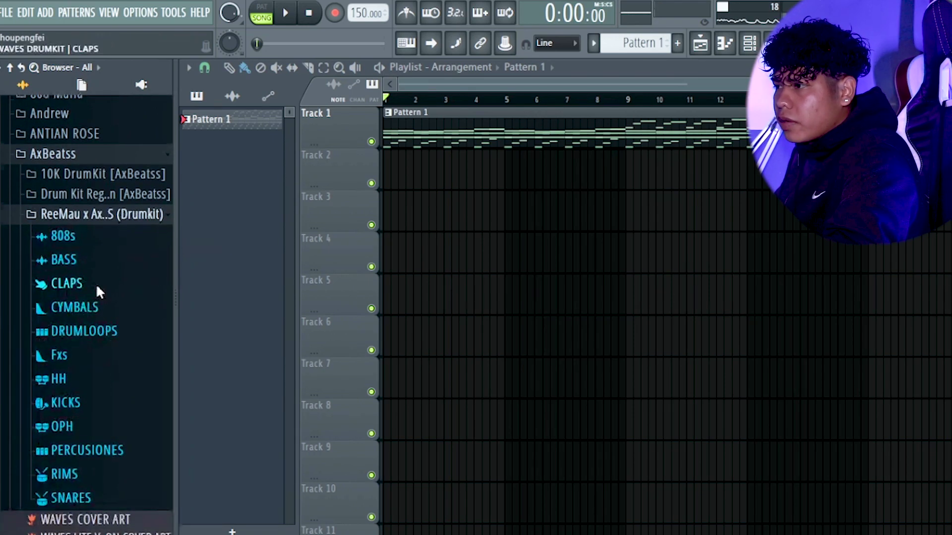
{"action": "left_click", "coordinate": [85, 329]}
{"action": "left_click", "coordinate": [124, 350]}
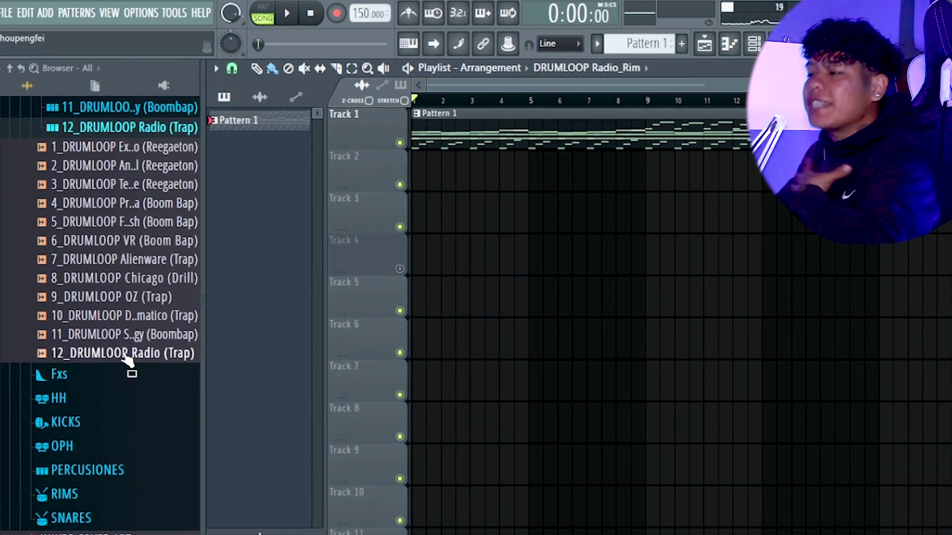
Step: Try 12_DRUMLOOP Radio (Trap) against the melody from bar 1 of Track 2, and remove its clip from the playlist
{"action": "left_click_drag", "start_coordinate": [128, 362], "coordinate": [481, 184]}
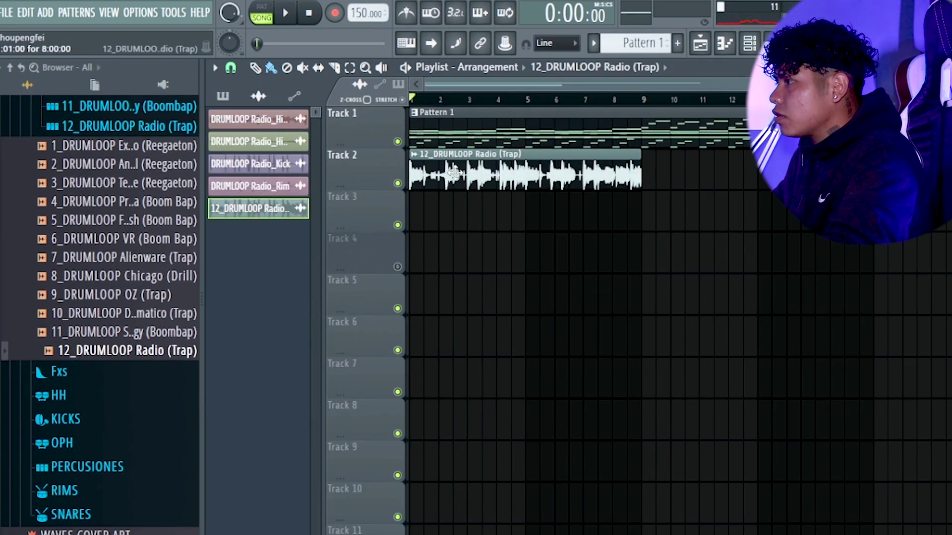
{"action": "double_click", "coordinate": [454, 172]}
{"action": "key", "text": "space"}
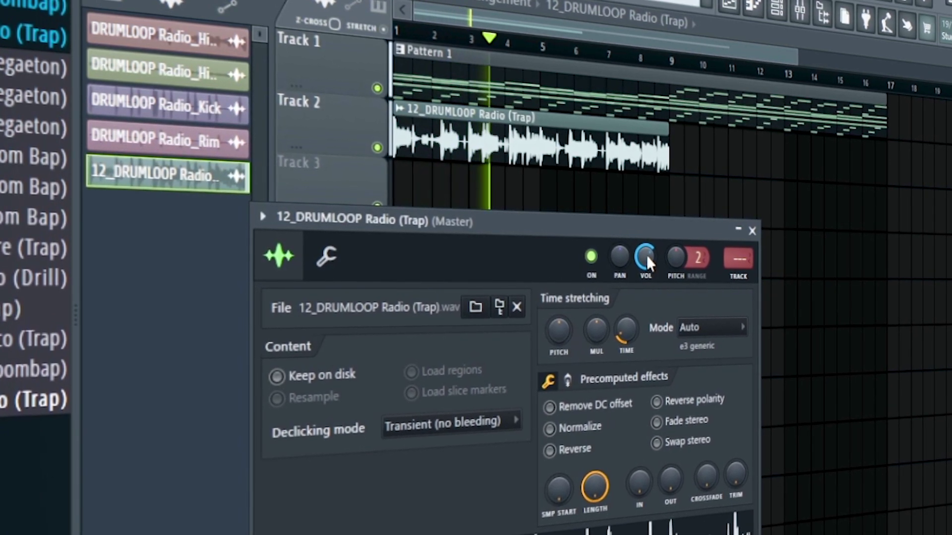
{"action": "key", "text": "Escape"}
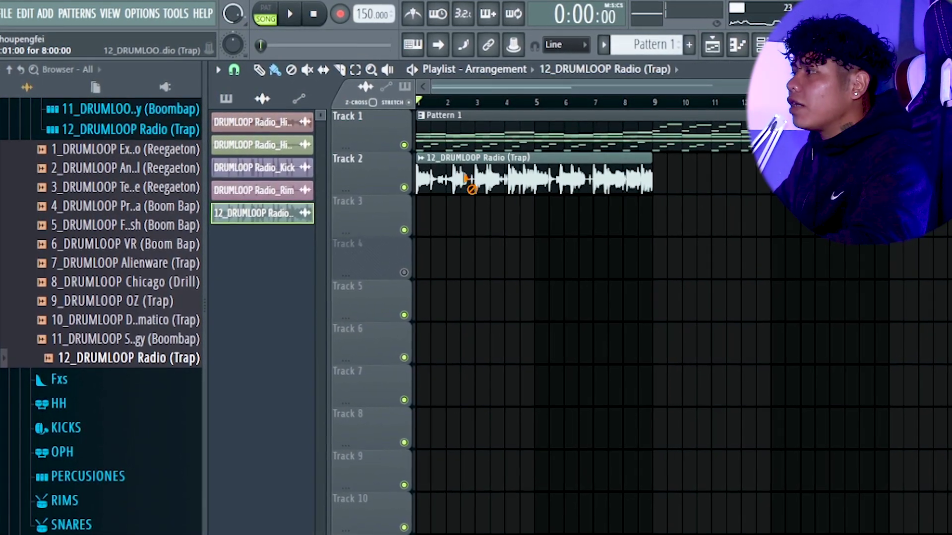
{"action": "right_click", "coordinate": [468, 179]}
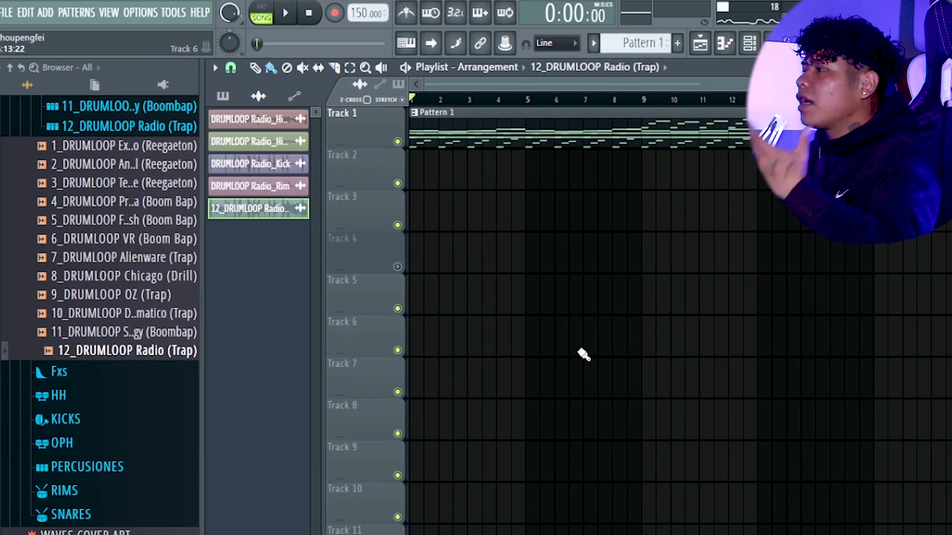
Step: Collapse the ReeMau drum kit folder to get back to the list of AxBeatss kits
{"action": "scroll", "coordinate": [55, 273], "scroll_direction": "up", "scroll_amount": 10}
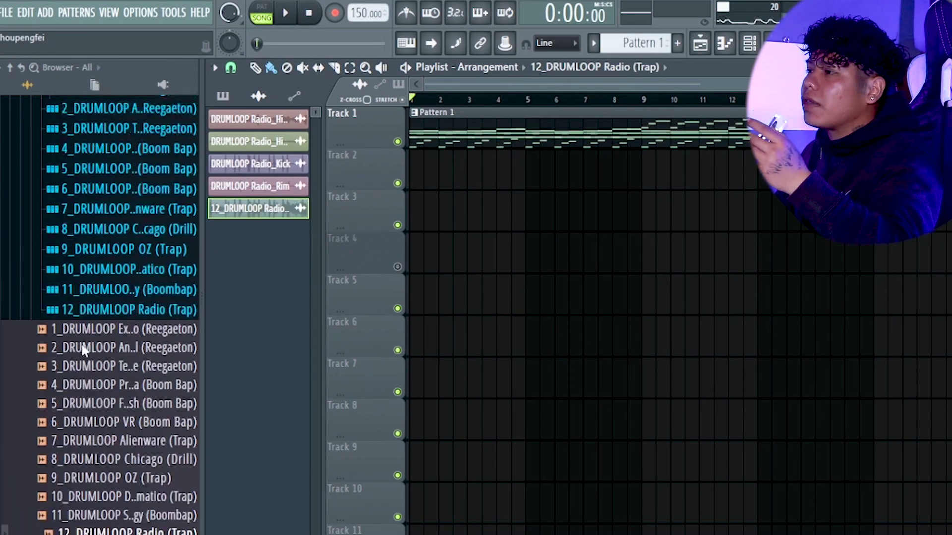
{"action": "scroll", "coordinate": [82, 345], "scroll_direction": "up", "scroll_amount": 5}
{"action": "left_click", "coordinate": [95, 222]}
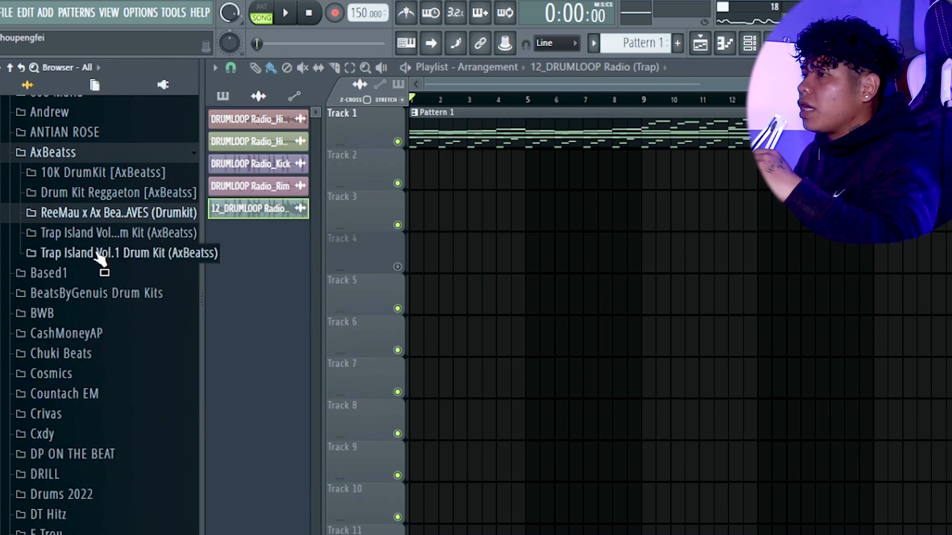